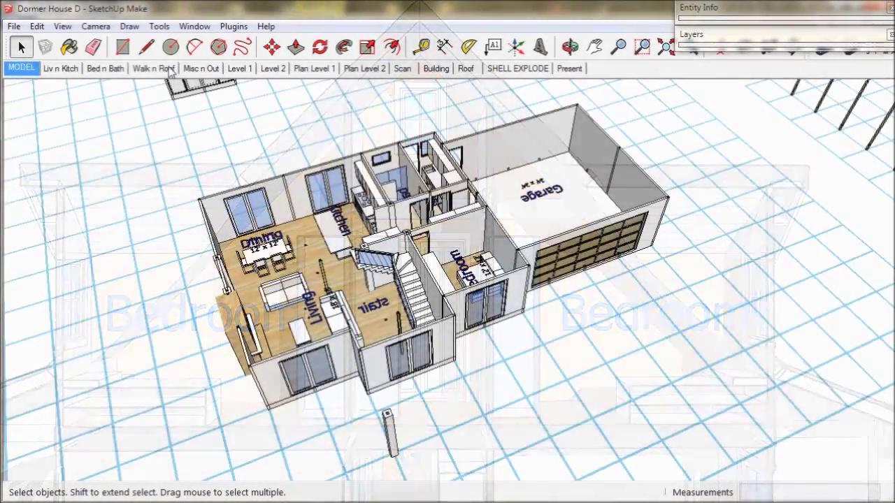
Copy the largest gable roof section from the roof parts onto the grid intersection in front of the bedroom and garage.
{"action": "left_click", "coordinate": [168, 69]}
{"action": "middle_click_drag", "start_coordinate": [370, 209], "coordinate": [513, 325]}
{"action": "left_click", "coordinate": [472, 170]}
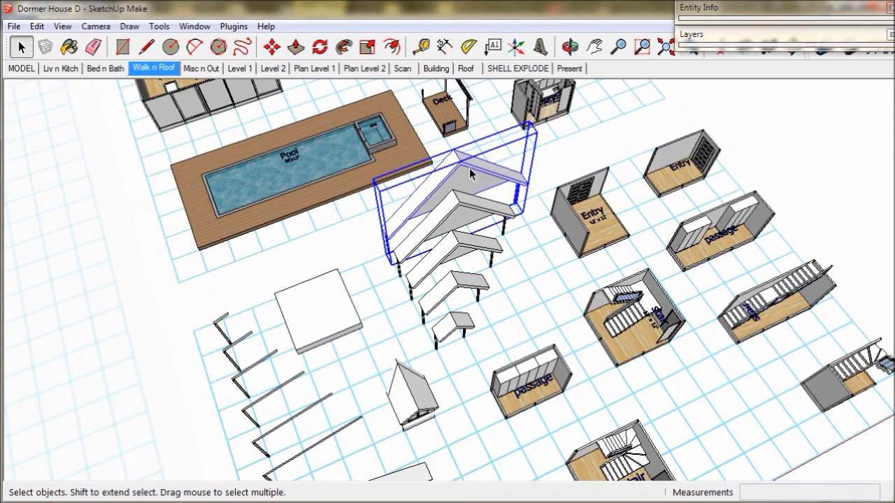
{"action": "scroll", "coordinate": [384, 255], "scroll_direction": "up", "scroll_amount": 6}
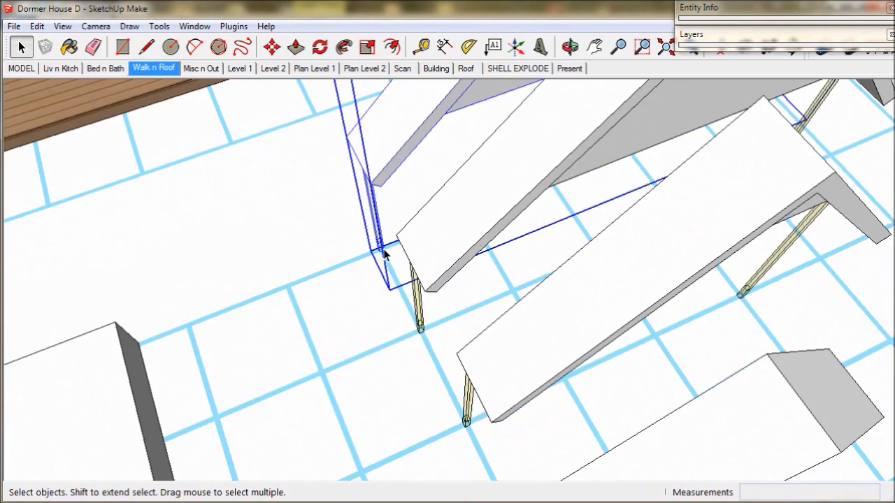
{"action": "scroll", "coordinate": [385, 255], "scroll_direction": "up", "scroll_amount": 5}
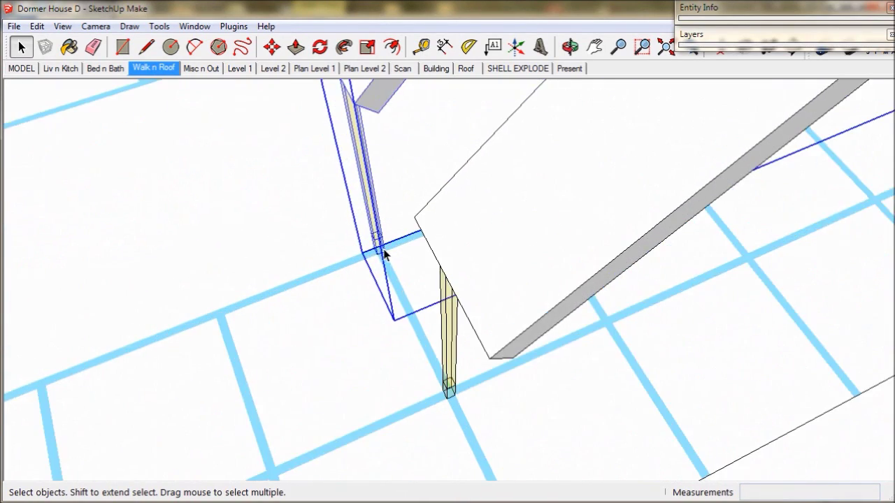
{"action": "middle_click_drag", "start_coordinate": [386, 253], "coordinate": [430, 244]}
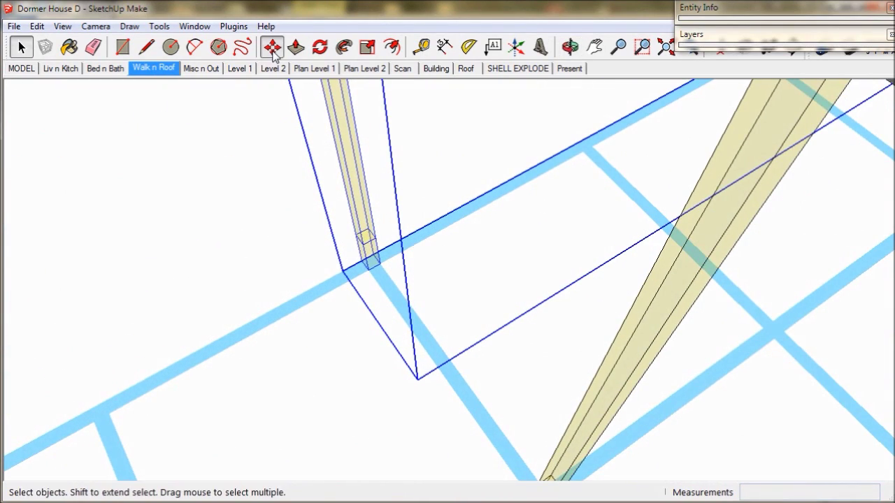
{"action": "left_click", "coordinate": [273, 49]}
{"action": "left_click", "coordinate": [368, 268]}
{"action": "key", "text": "ctrl"}
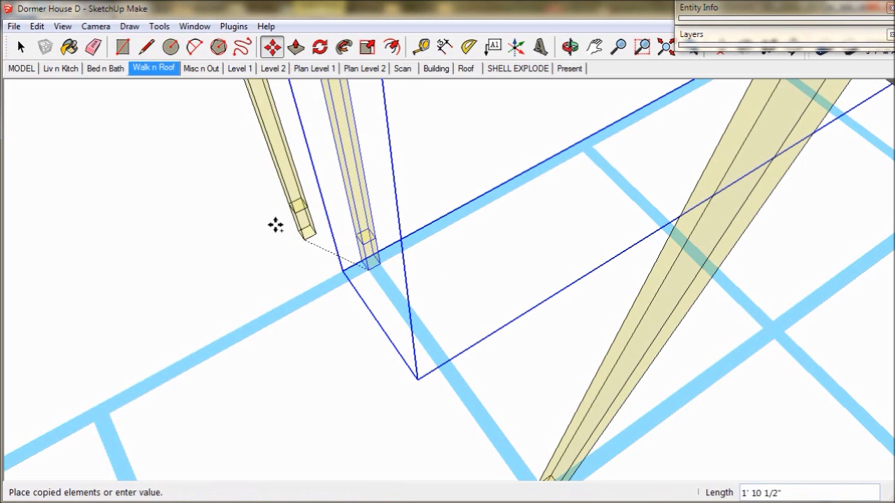
{"action": "left_click", "coordinate": [31, 70]}
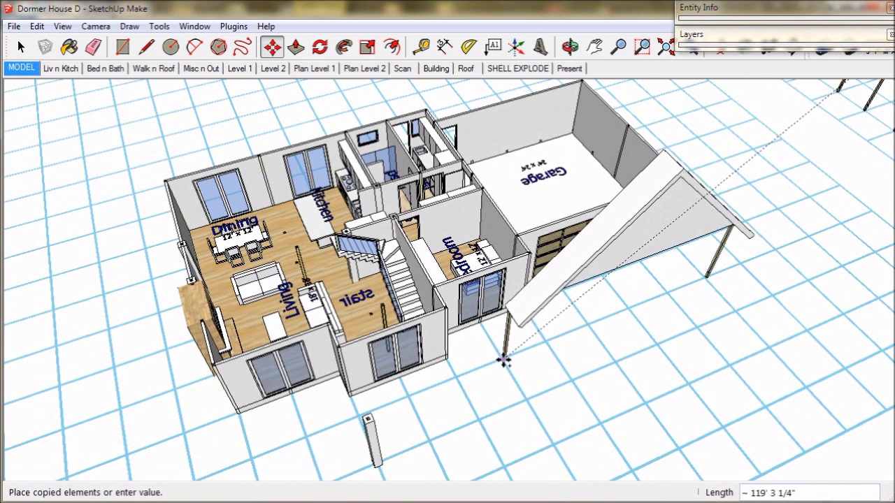
{"action": "scroll", "coordinate": [503, 362], "scroll_direction": "up", "scroll_amount": 5}
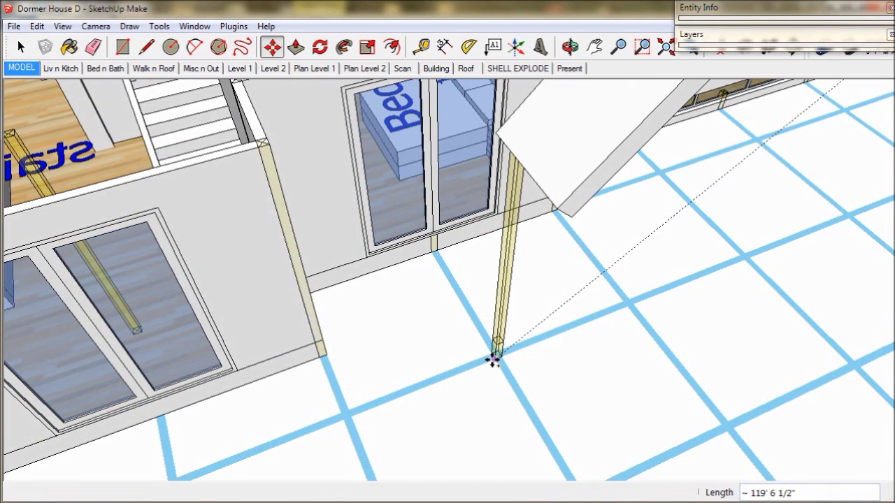
{"action": "left_click", "coordinate": [491, 358]}
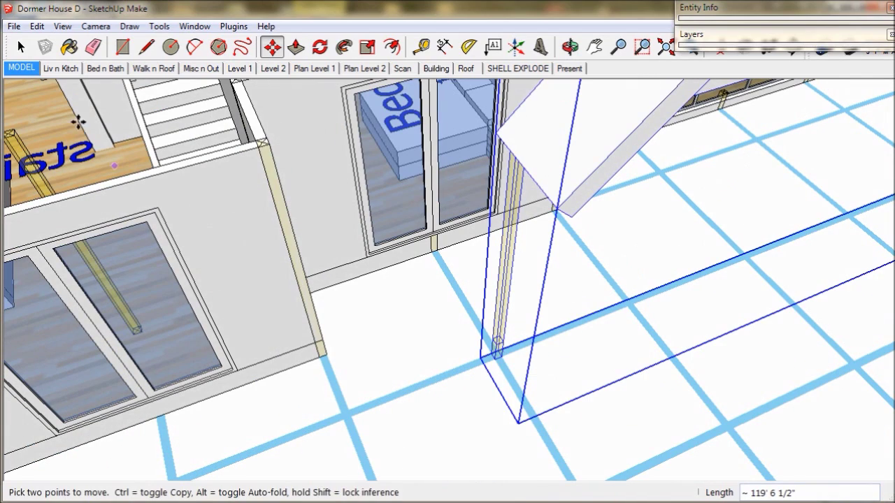
Rotate the copied gable roof section a quarter turn so it runs front to back across the house.
{"action": "left_click", "coordinate": [34, 73]}
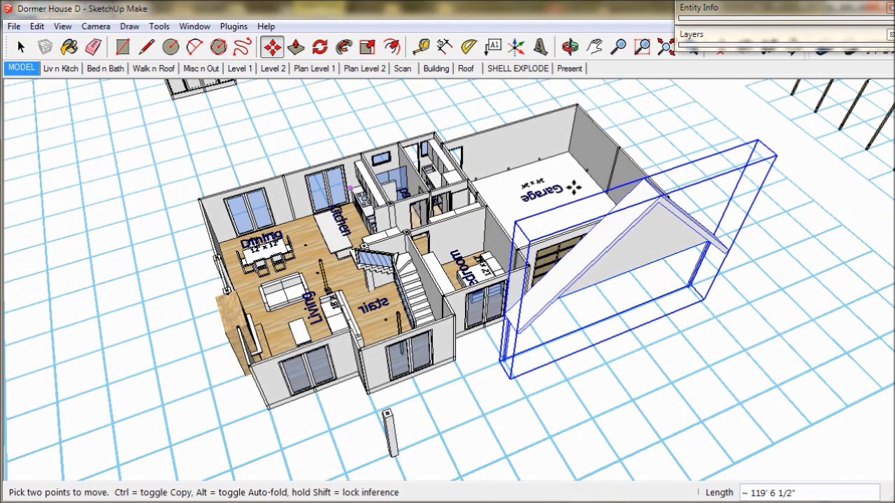
{"action": "key", "text": "q"}
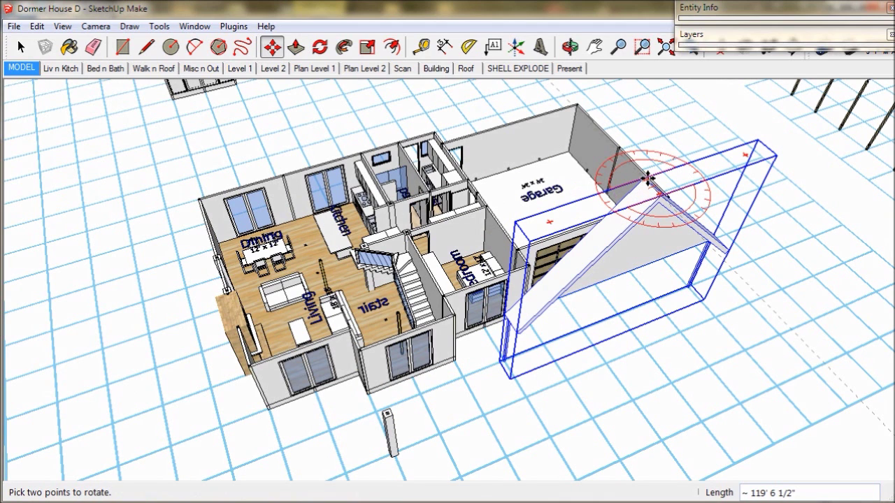
{"action": "left_click", "coordinate": [648, 179]}
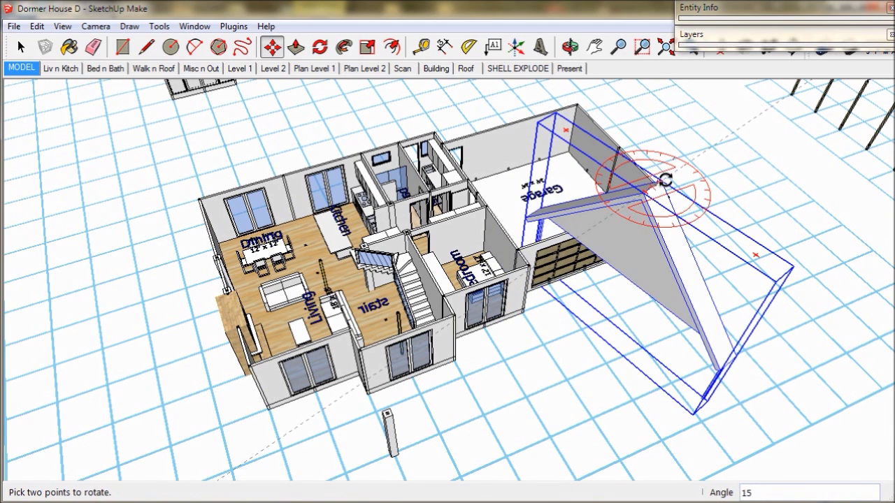
Move the gable roof section by its front post onto the outer bedroom corner next to the garage.
{"action": "key", "text": "m"}
{"action": "middle_click_drag", "start_coordinate": [679, 280], "coordinate": [680, 408]}
{"action": "scroll", "coordinate": [679, 408], "scroll_direction": "up", "scroll_amount": 10}
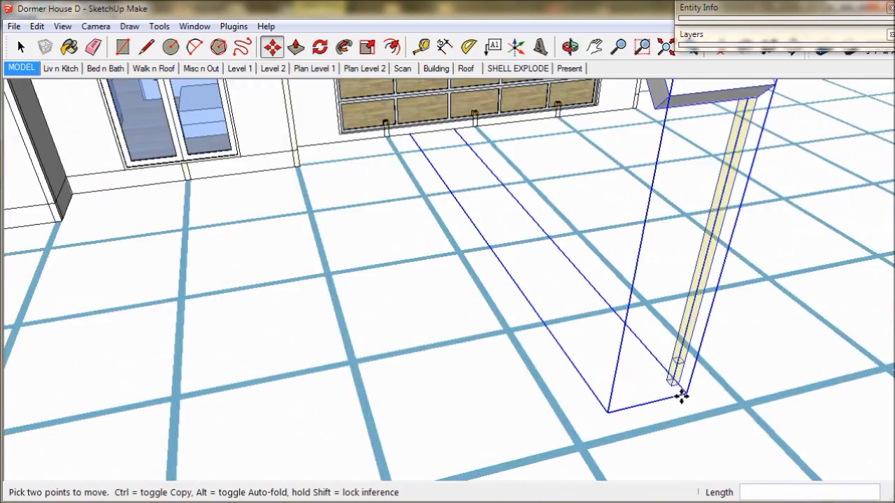
{"action": "scroll", "coordinate": [659, 374], "scroll_direction": "down", "scroll_amount": 5}
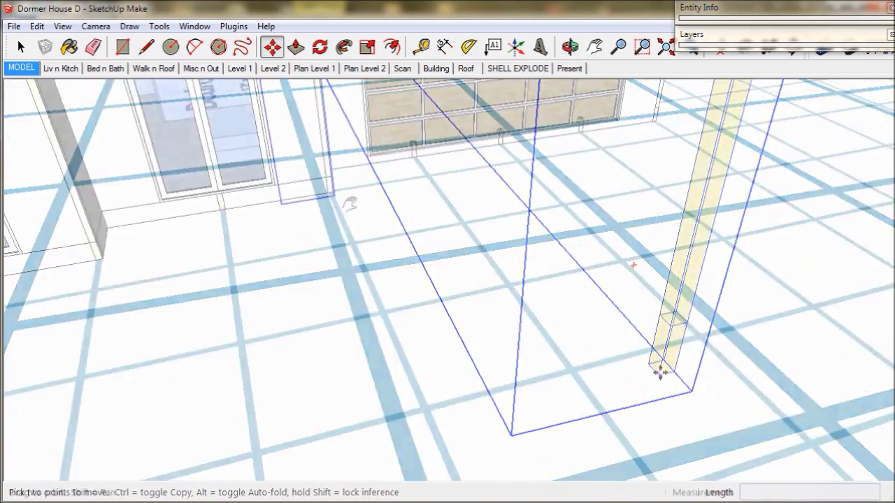
{"action": "middle_click_drag", "start_coordinate": [657, 368], "coordinate": [293, 330]}
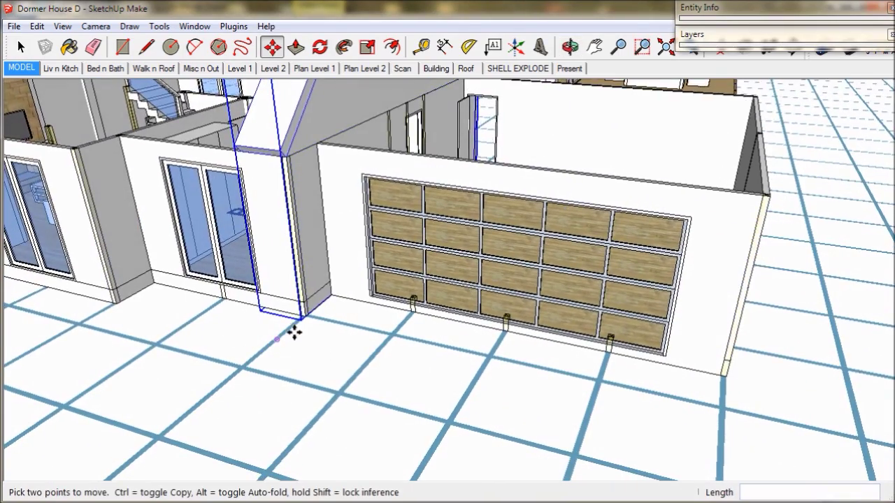
{"action": "scroll", "coordinate": [300, 314], "scroll_direction": "up", "scroll_amount": 8}
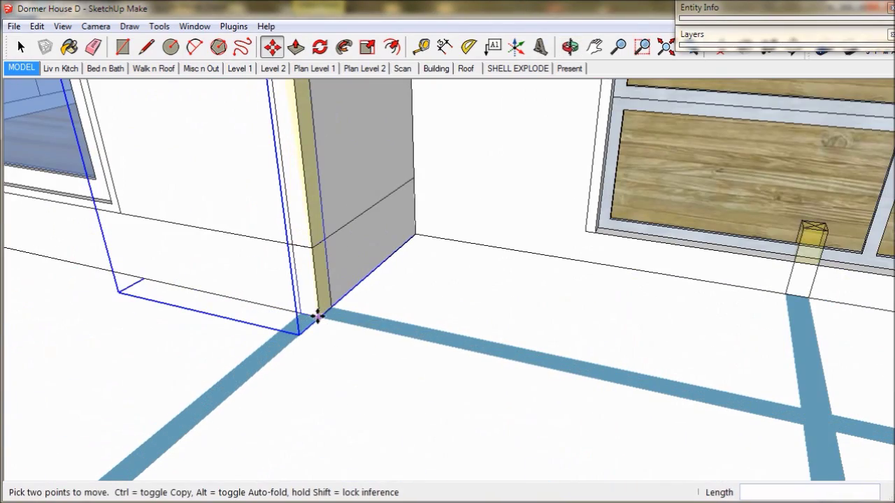
Raise the gable roof section 3' vertically from the base of the bedroom corner.
{"action": "left_click", "coordinate": [316, 315]}
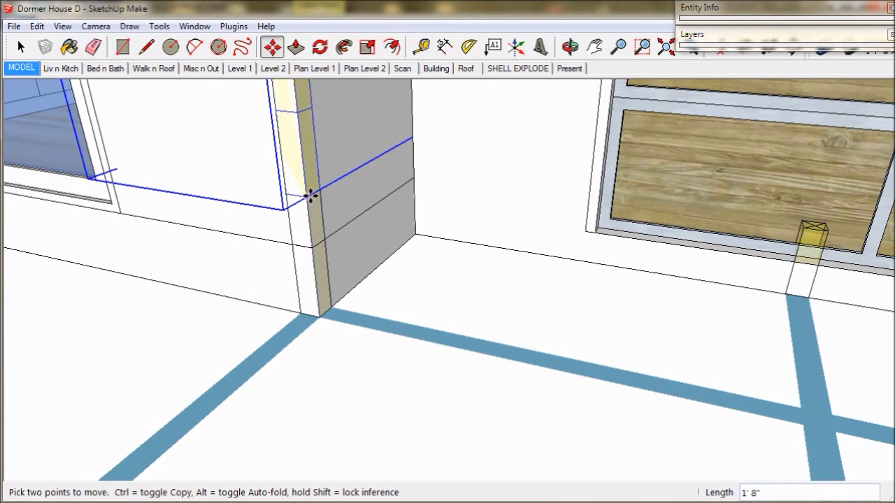
{"action": "type", "text": "3'"}
{"action": "key", "text": "Return"}
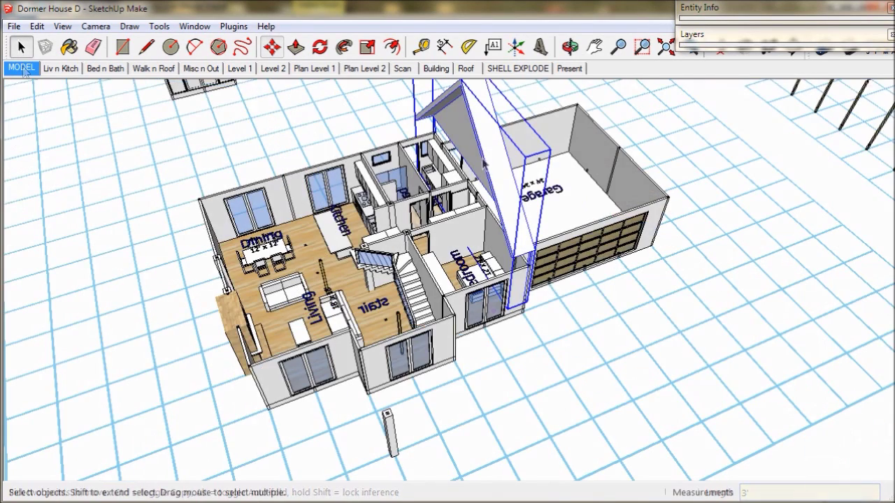
Explode the gable roof section, and open the entity information of its triangular spandrel.
{"action": "right_click", "coordinate": [486, 156]}
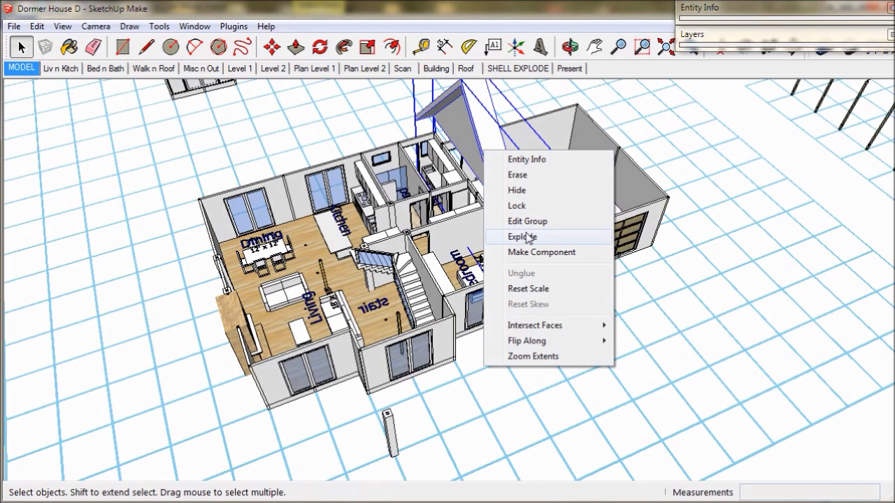
{"action": "left_click", "coordinate": [528, 238]}
{"action": "middle_click_drag", "start_coordinate": [528, 237], "coordinate": [430, 244]}
{"action": "middle_click_drag", "start_coordinate": [225, 211], "coordinate": [238, 210]}
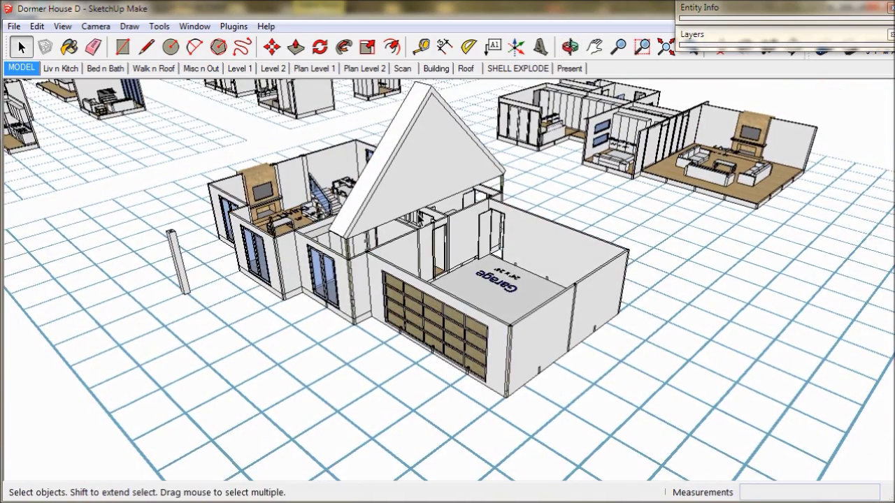
{"action": "scroll", "coordinate": [412, 179], "scroll_direction": "up", "scroll_amount": 5}
{"action": "left_click", "coordinate": [411, 183]}
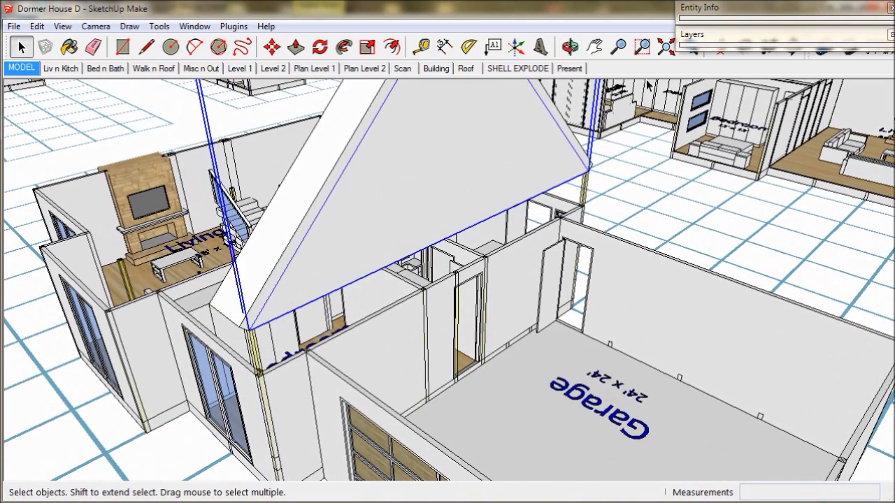
{"action": "left_click", "coordinate": [734, 8]}
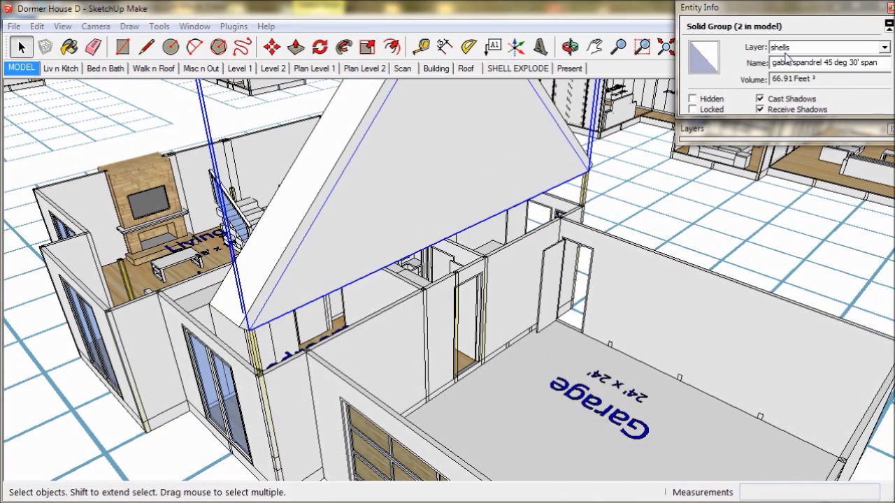
Inside the spandrel group, push/pull the bottom face down to the top of the bedroom wall.
{"action": "middle_click_drag", "start_coordinate": [420, 255], "coordinate": [466, 128]}
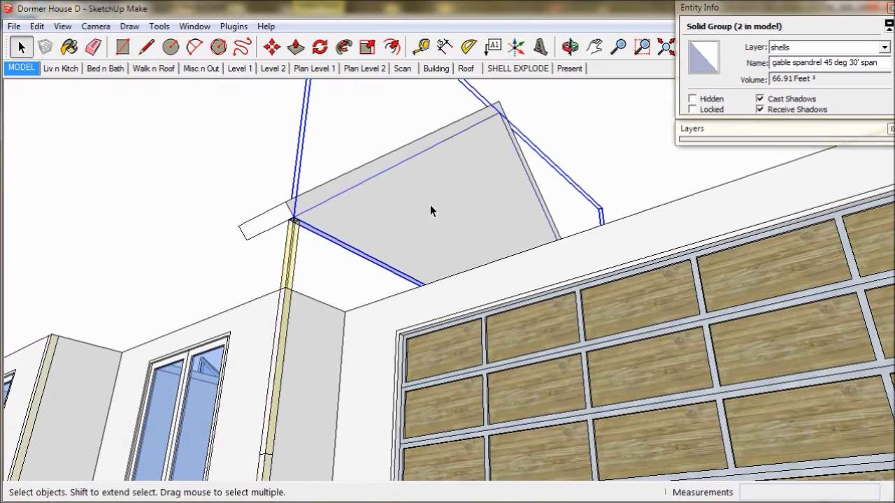
{"action": "scroll", "coordinate": [402, 237], "scroll_direction": "up", "scroll_amount": 2}
{"action": "double_click", "coordinate": [402, 238]}
{"action": "triple_click", "coordinate": [402, 238]}
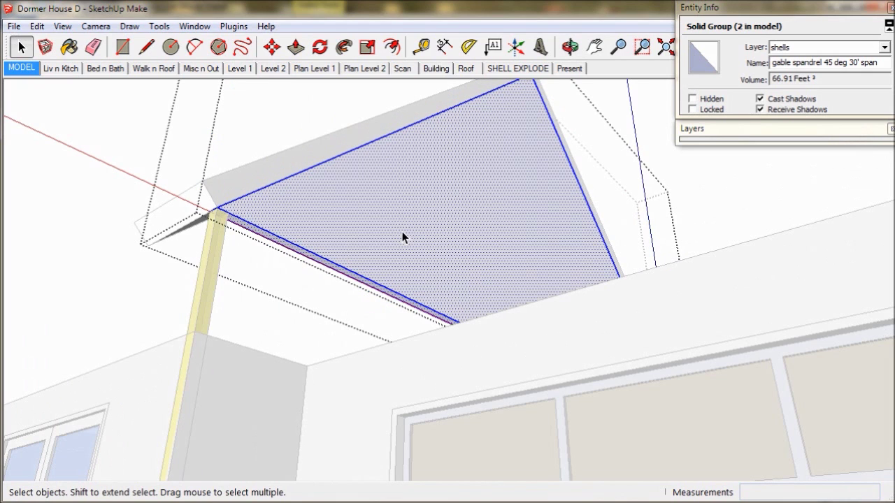
{"action": "left_click", "coordinate": [296, 47]}
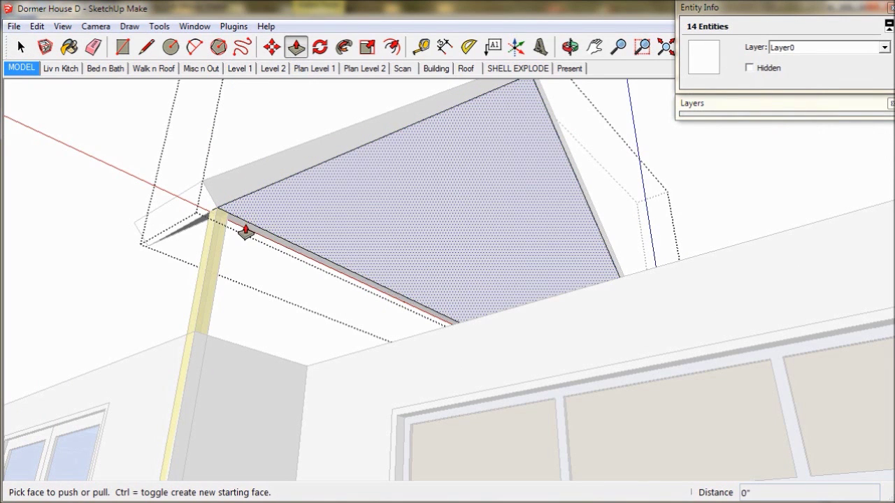
{"action": "left_click_drag", "start_coordinate": [244, 230], "coordinate": [196, 340]}
Copy the gable spandrel from the garage-side corner to the wall between bedroom and stair, and repeat the copy x3 along the house.
{"action": "scroll", "coordinate": [196, 340], "scroll_direction": "down", "scroll_amount": 10}
{"action": "middle_click_drag", "start_coordinate": [378, 238], "coordinate": [488, 226]}
{"action": "left_click", "coordinate": [476, 193]}
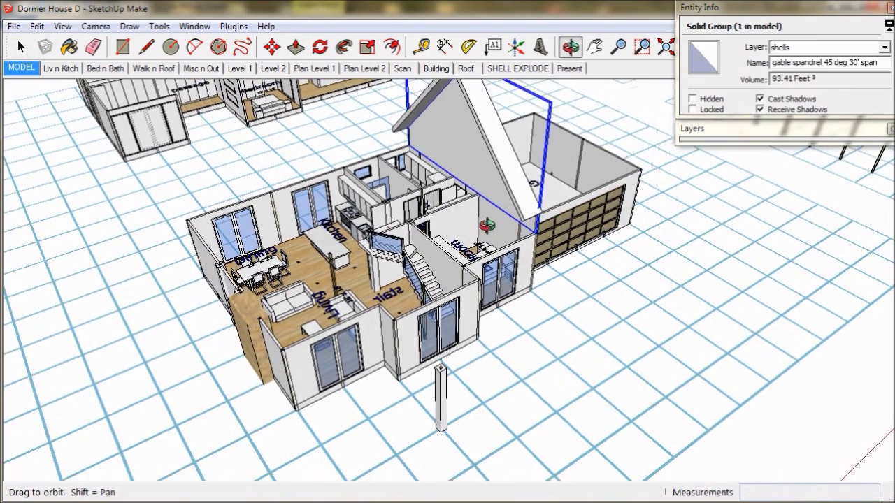
{"action": "scroll", "coordinate": [552, 266], "scroll_direction": "up", "scroll_amount": 6}
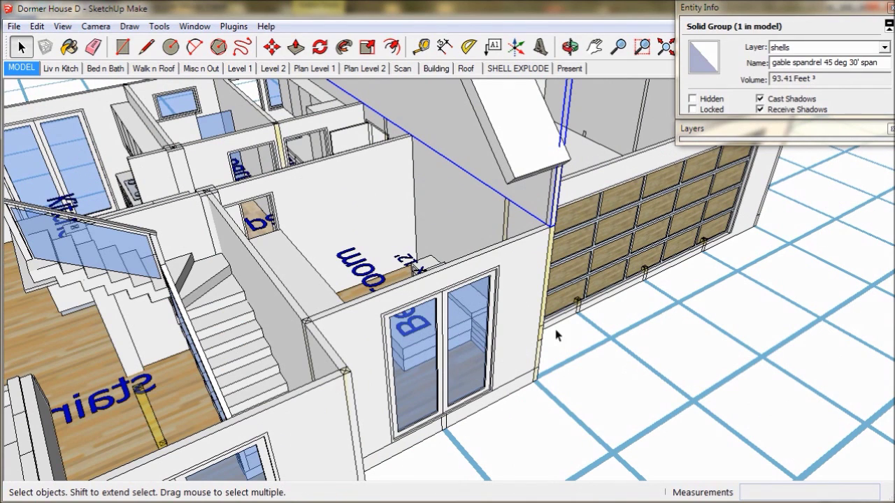
{"action": "left_click", "coordinate": [273, 49]}
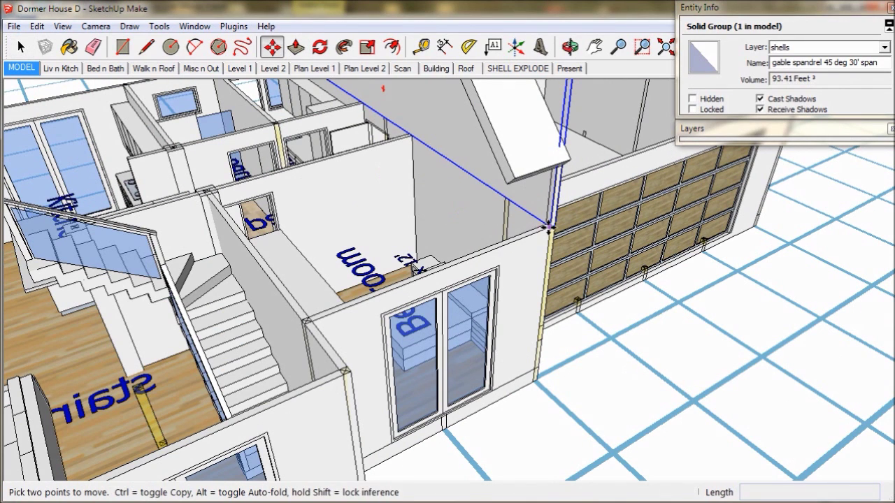
{"action": "left_click", "coordinate": [550, 225]}
{"action": "key", "text": "ctrl"}
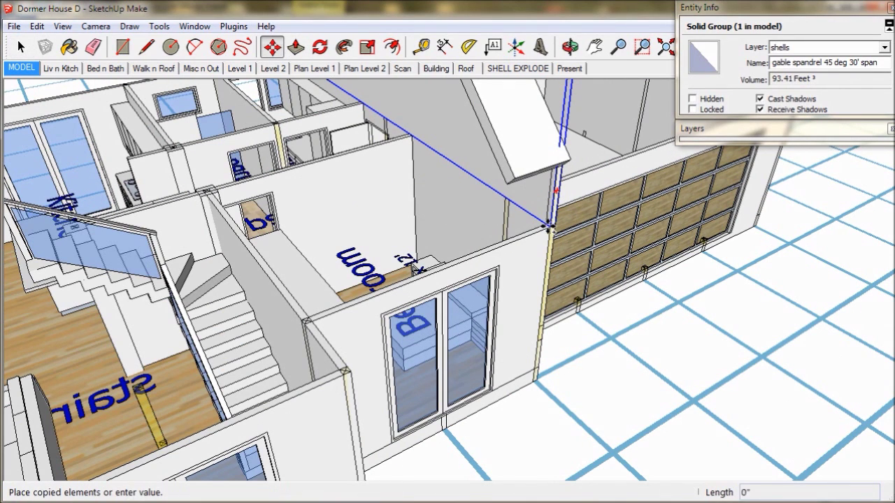
{"action": "left_click", "coordinate": [308, 324]}
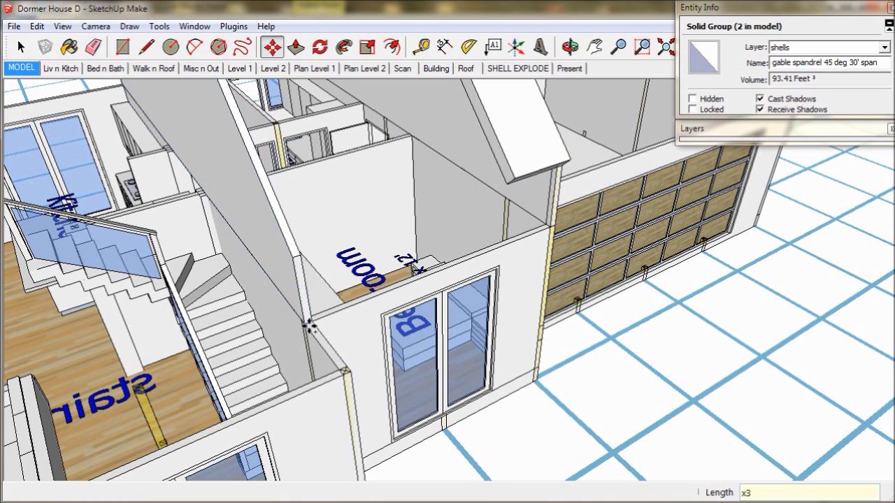
{"action": "scroll", "coordinate": [303, 320], "scroll_direction": "down", "scroll_amount": 5}
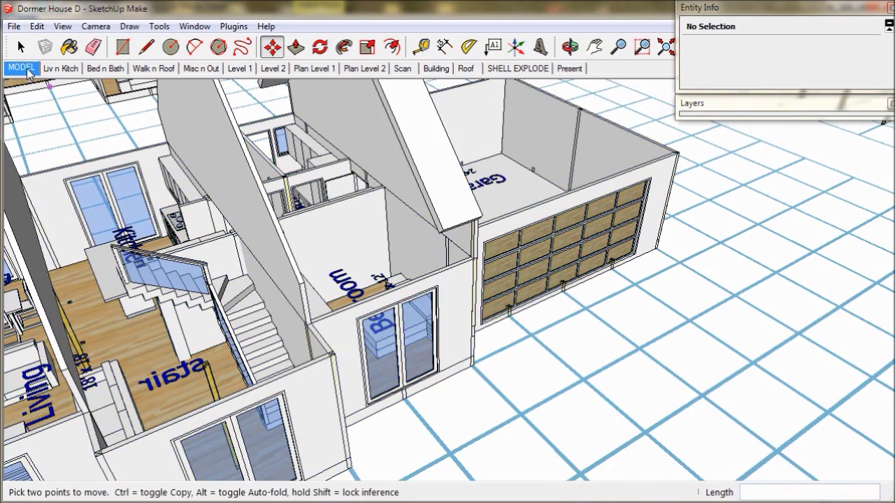
{"action": "left_click", "coordinate": [21, 68]}
{"action": "middle_click_drag", "start_coordinate": [94, 146], "coordinate": [234, 115]}
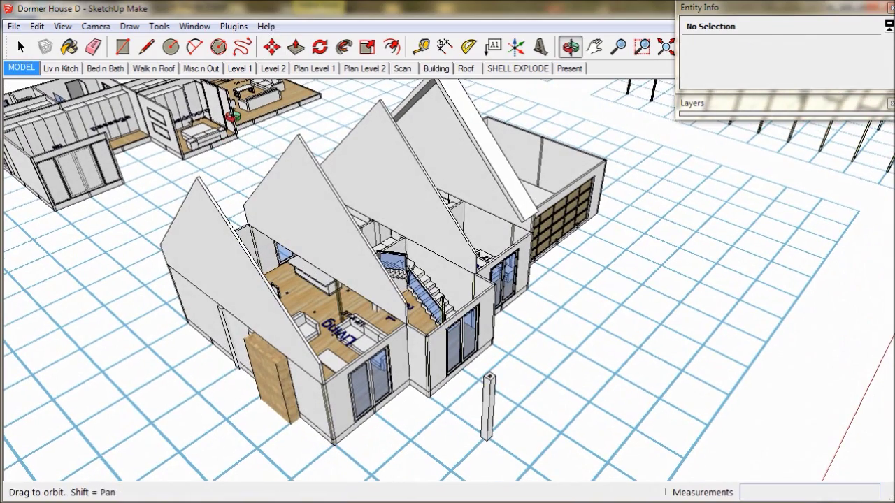
Inside the roof group, push/pull the gable end face 33' 3 1/2" along the house to cover all the spandrels.
{"action": "left_click", "coordinate": [25, 48]}
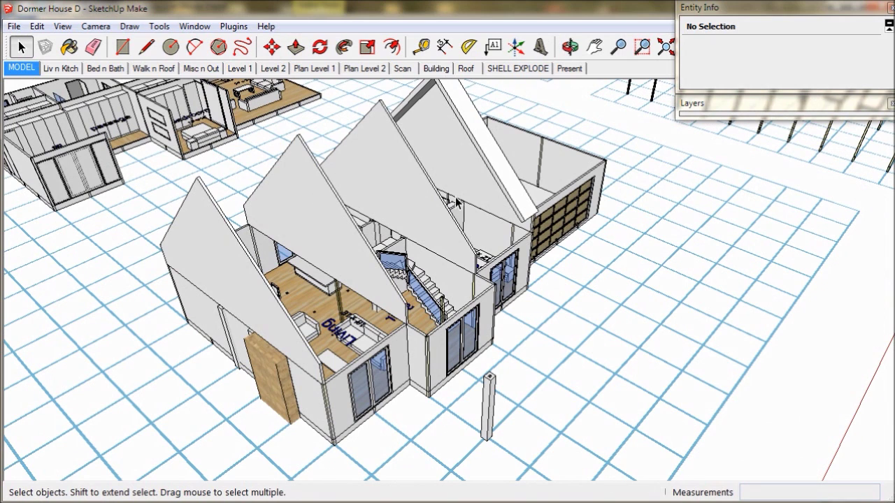
{"action": "left_click", "coordinate": [489, 144]}
{"action": "double_click", "coordinate": [488, 144]}
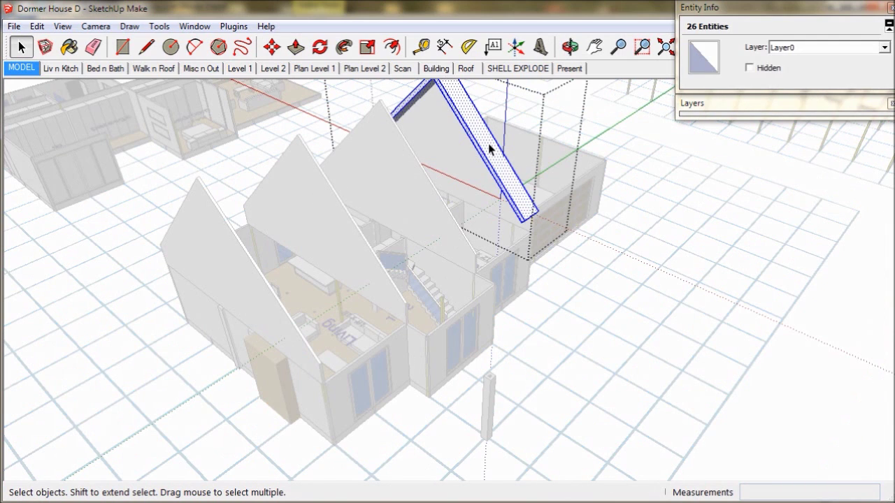
{"action": "middle_click_drag", "start_coordinate": [488, 143], "coordinate": [333, 96]}
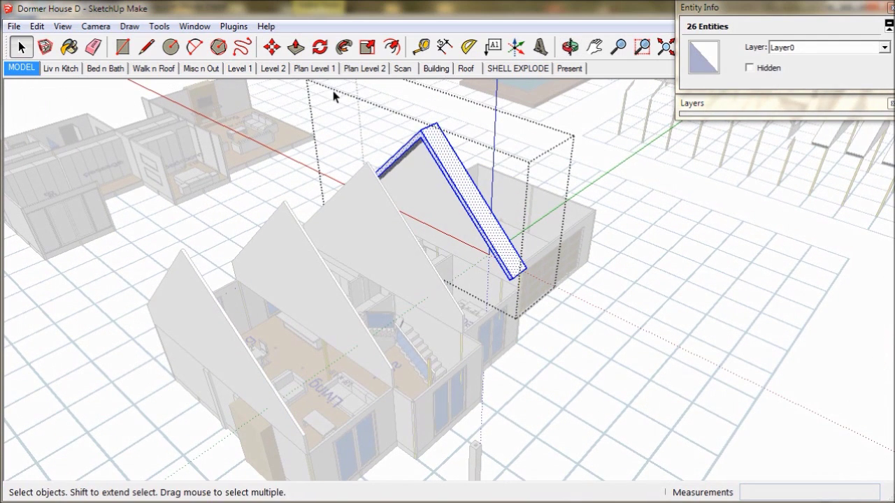
{"action": "left_click", "coordinate": [296, 47]}
{"action": "left_click_drag", "start_coordinate": [421, 140], "coordinate": [219, 331]}
{"action": "key", "text": "space"}
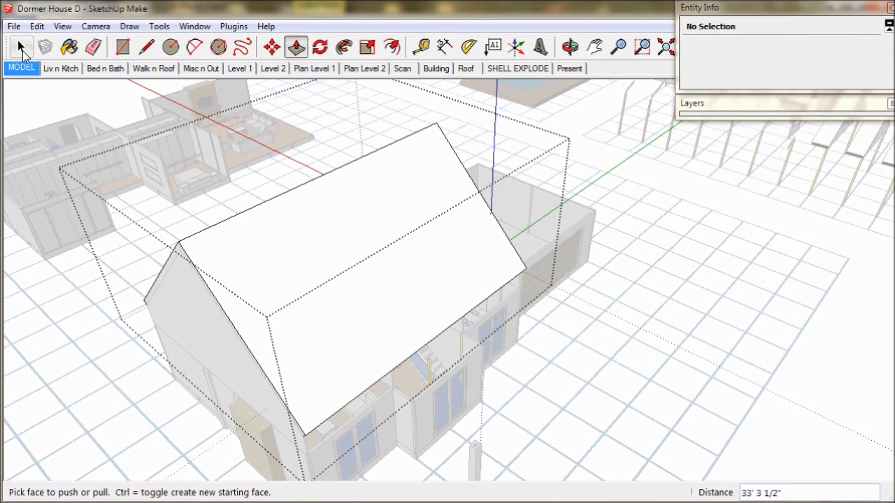
Leave the roof group, and move the gabled dormer component from the Walk n Roof parts to the front corner of the house walls.
{"action": "left_click", "coordinate": [621, 384]}
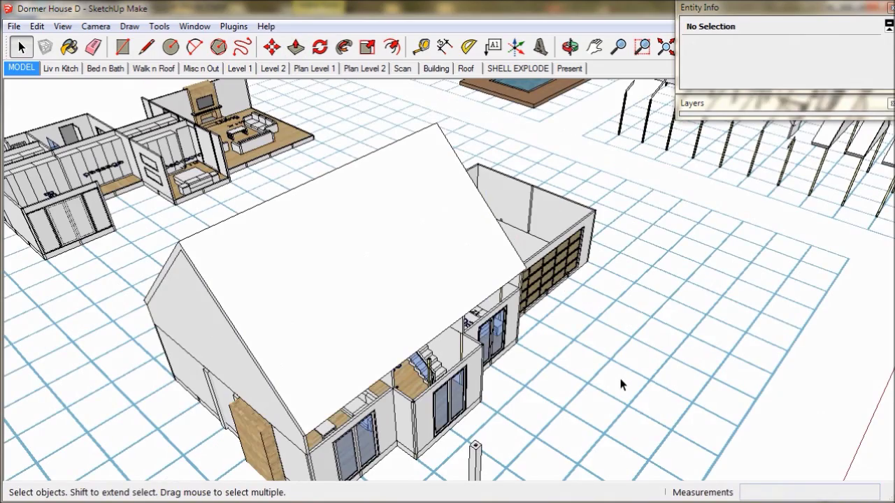
{"action": "left_click", "coordinate": [106, 69]}
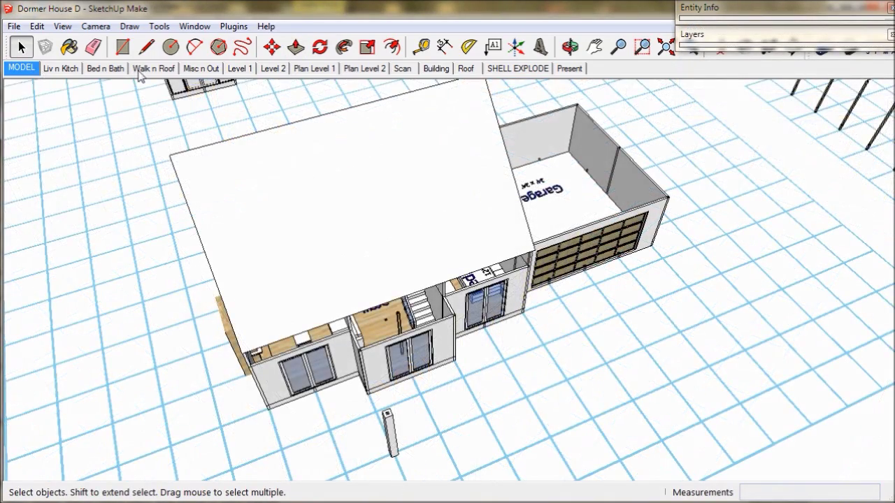
{"action": "left_click", "coordinate": [148, 68]}
{"action": "left_click", "coordinate": [311, 259]}
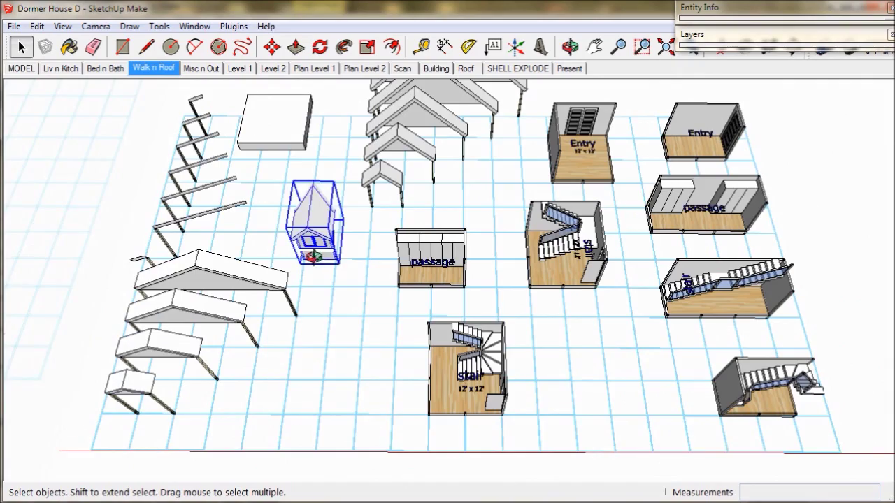
{"action": "middle_click_drag", "start_coordinate": [311, 259], "coordinate": [372, 315]}
{"action": "scroll", "coordinate": [323, 354], "scroll_direction": "up", "scroll_amount": 3}
{"action": "scroll", "coordinate": [324, 355], "scroll_direction": "up", "scroll_amount": 8}
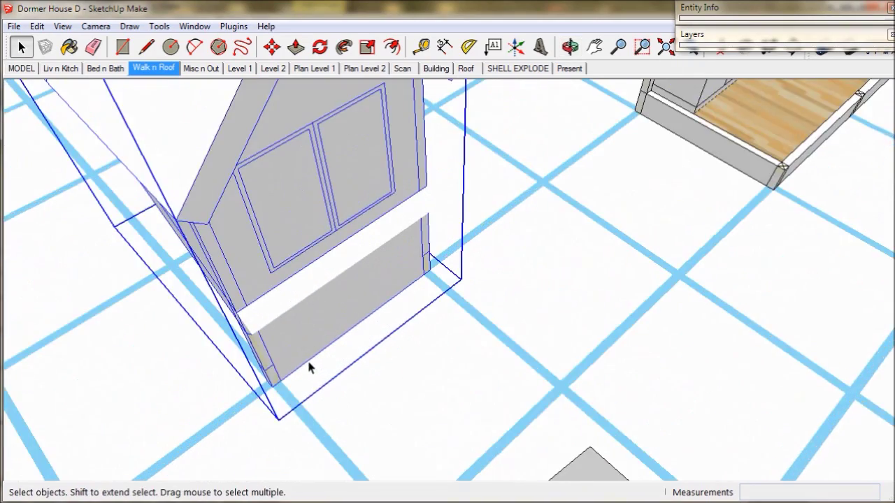
{"action": "middle_click_drag", "start_coordinate": [312, 368], "coordinate": [253, 261]}
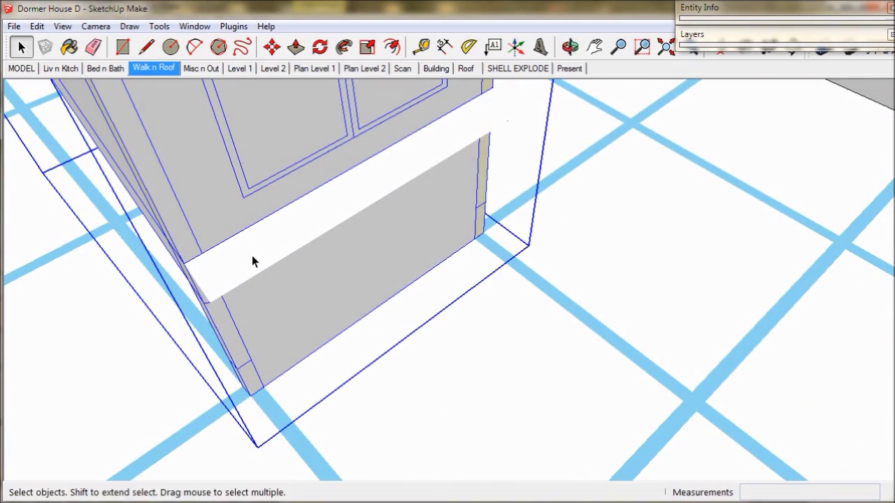
{"action": "left_click", "coordinate": [272, 46]}
{"action": "scroll", "coordinate": [250, 402], "scroll_direction": "up", "scroll_amount": 2}
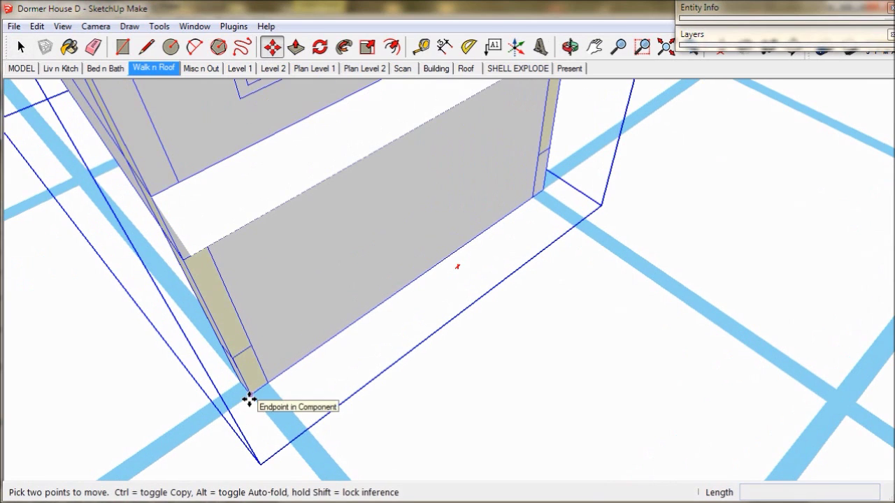
{"action": "left_click", "coordinate": [249, 389]}
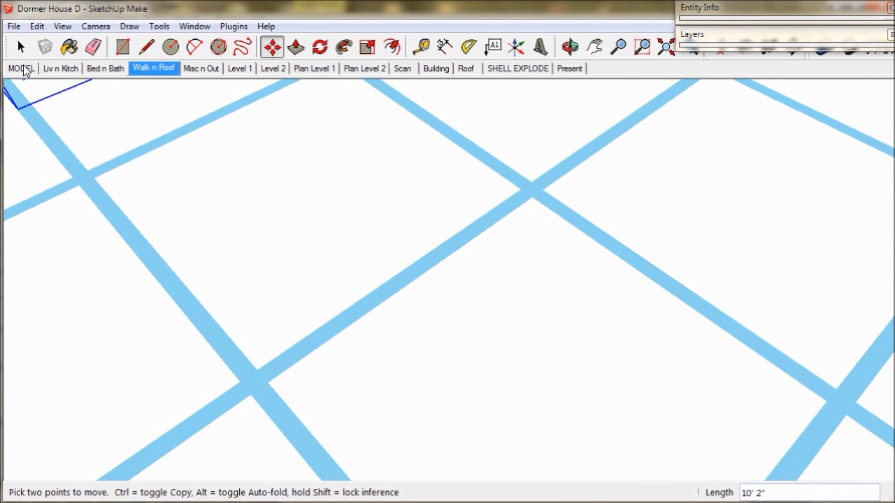
{"action": "left_click", "coordinate": [26, 70]}
{"action": "middle_click_drag", "start_coordinate": [223, 242], "coordinate": [327, 237]}
{"action": "scroll", "coordinate": [336, 300], "scroll_direction": "up", "scroll_amount": 2}
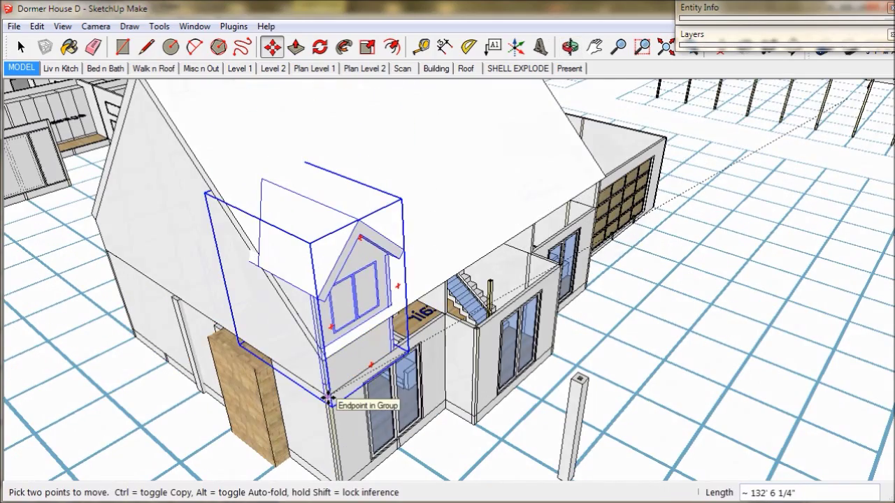
{"action": "key", "text": "x"}
{"action": "left_click", "coordinate": [258, 64]}
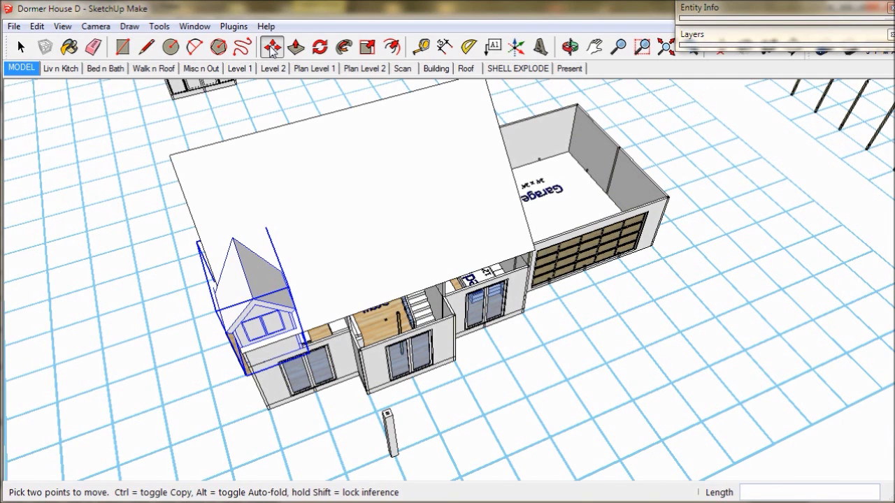
Move the dormer 15' along the front of the roof to above the stair bay.
{"action": "left_click", "coordinate": [273, 53]}
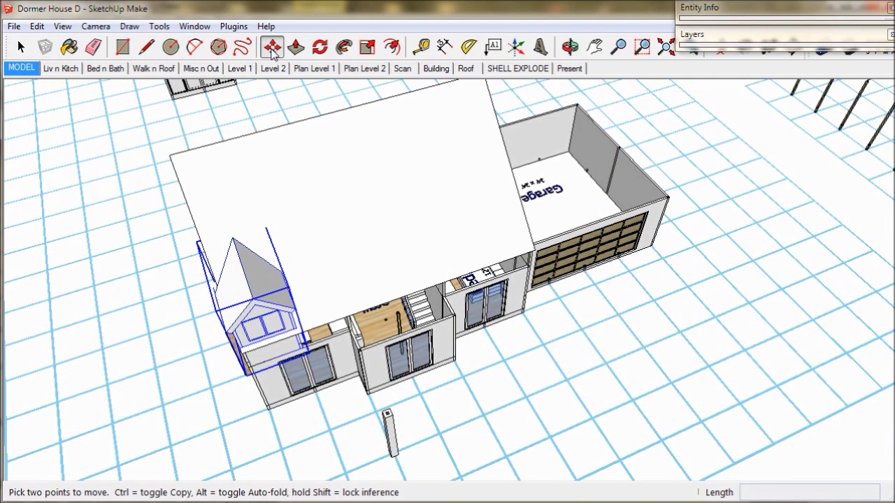
{"action": "left_click", "coordinate": [253, 300]}
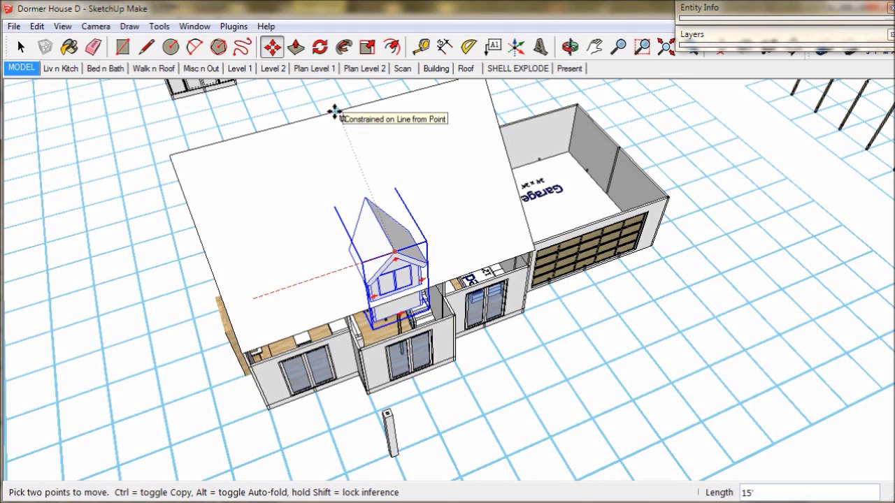
{"action": "left_click", "coordinate": [334, 112]}
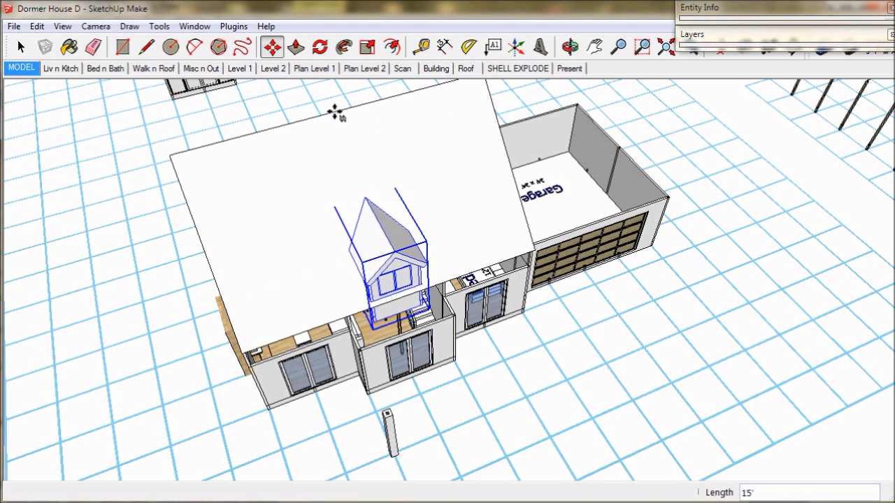
Copy the dormer 12' along the red axis toward the garage, and copy that one 24' back toward the opposite end.
{"action": "left_click", "coordinate": [393, 255]}
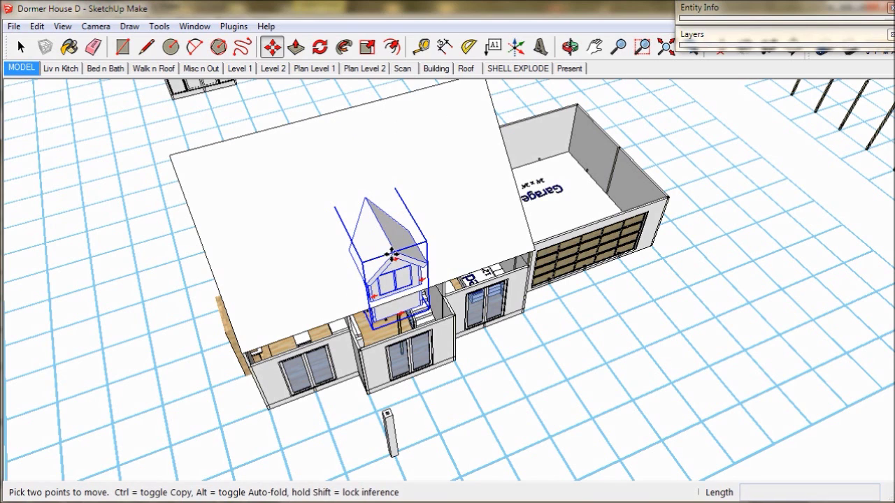
{"action": "key", "text": "ctrl"}
{"action": "left_click", "coordinate": [393, 255]}
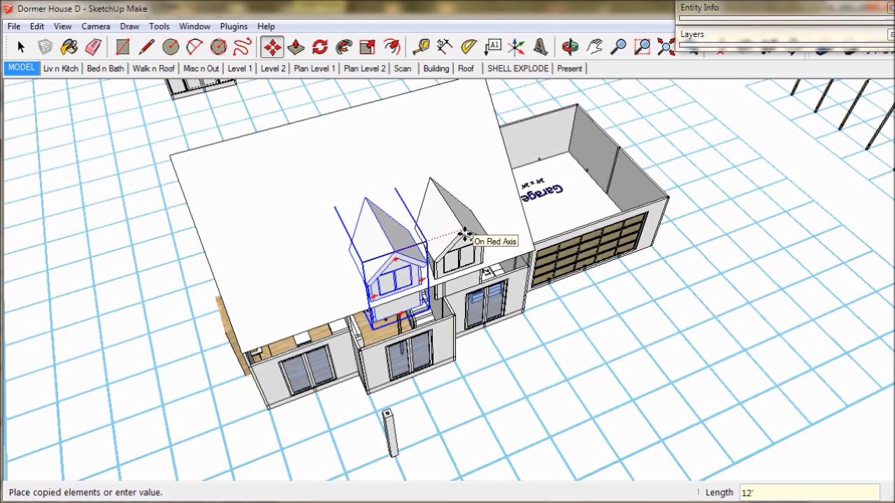
{"action": "left_click", "coordinate": [465, 234]}
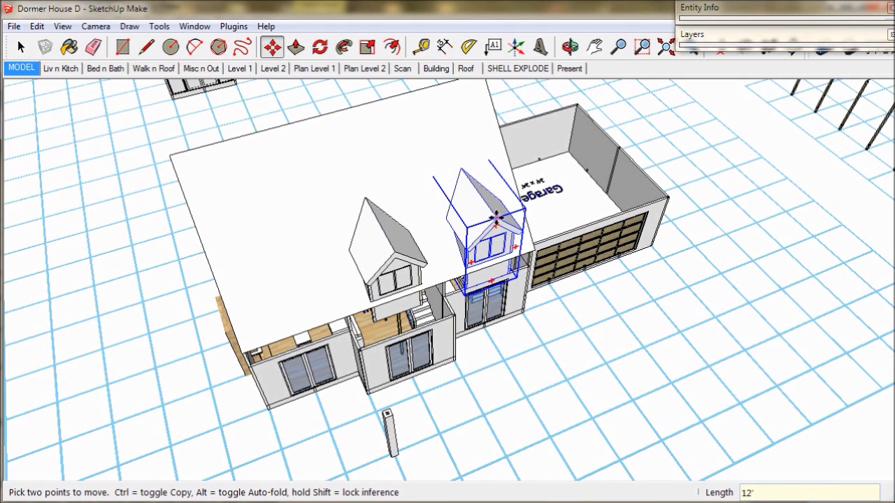
{"action": "left_click", "coordinate": [495, 218]}
{"action": "left_click", "coordinate": [495, 218]}
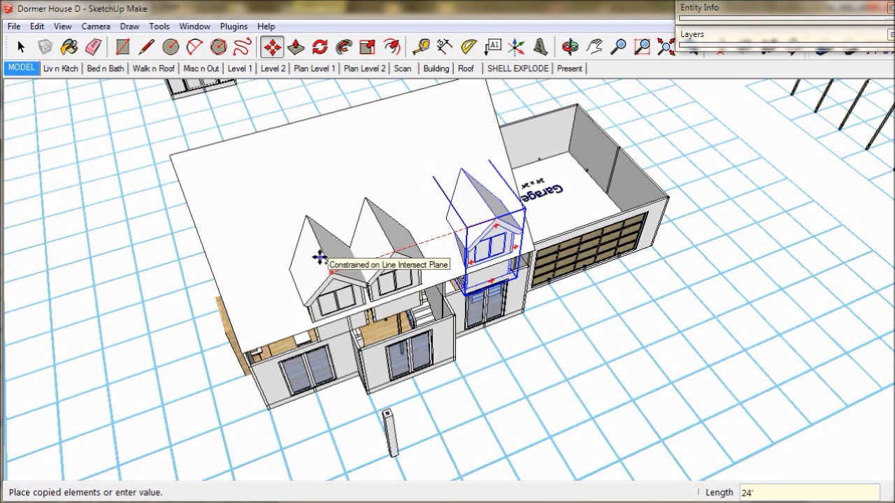
{"action": "key", "text": "Return"}
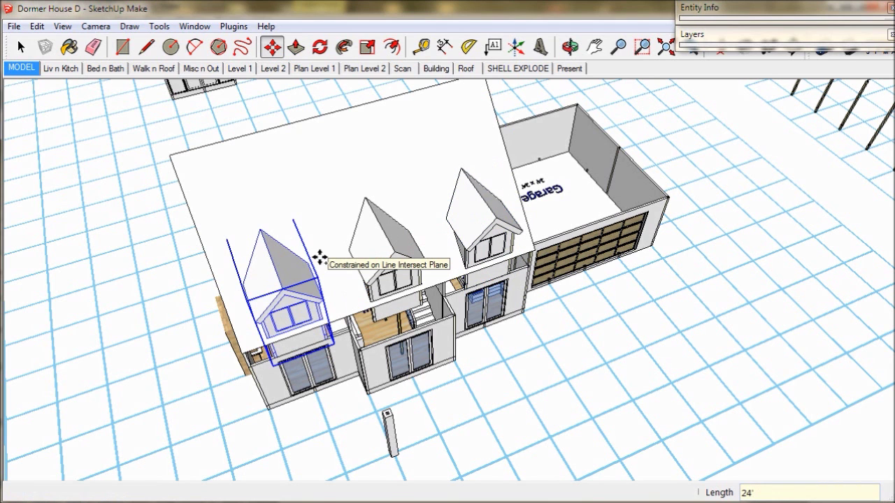
{"action": "left_click", "coordinate": [21, 46]}
Raise the middle dormer 3' along the blue axis.
{"action": "middle_click_drag", "start_coordinate": [419, 297], "coordinate": [520, 191]}
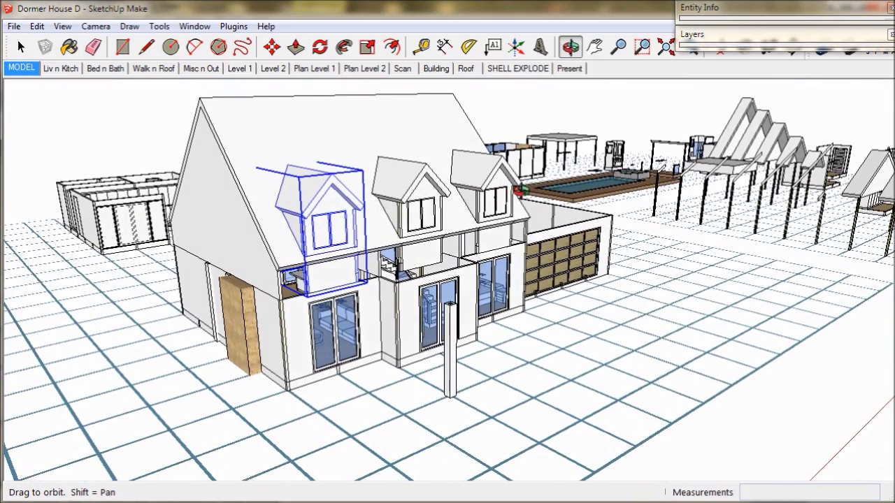
{"action": "left_click", "coordinate": [32, 68]}
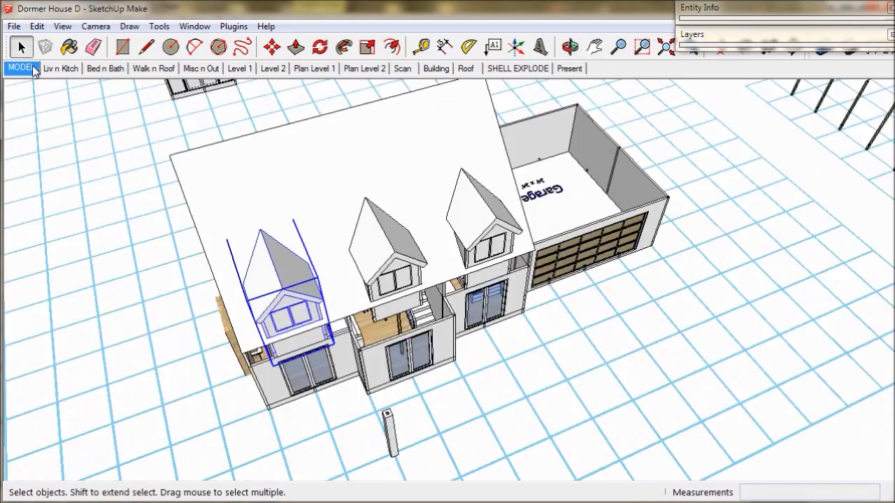
{"action": "left_click", "coordinate": [379, 253]}
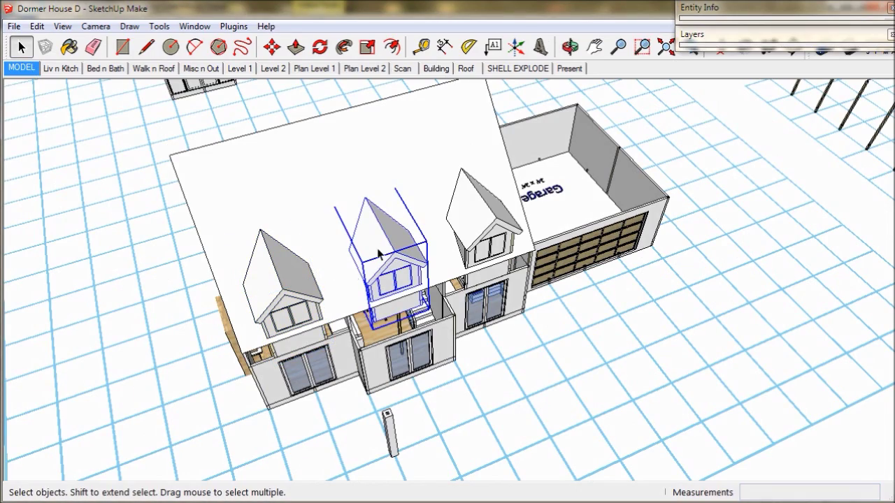
{"action": "middle_click_drag", "start_coordinate": [344, 286], "coordinate": [406, 256]}
{"action": "scroll", "coordinate": [406, 256], "scroll_direction": "up", "scroll_amount": 4}
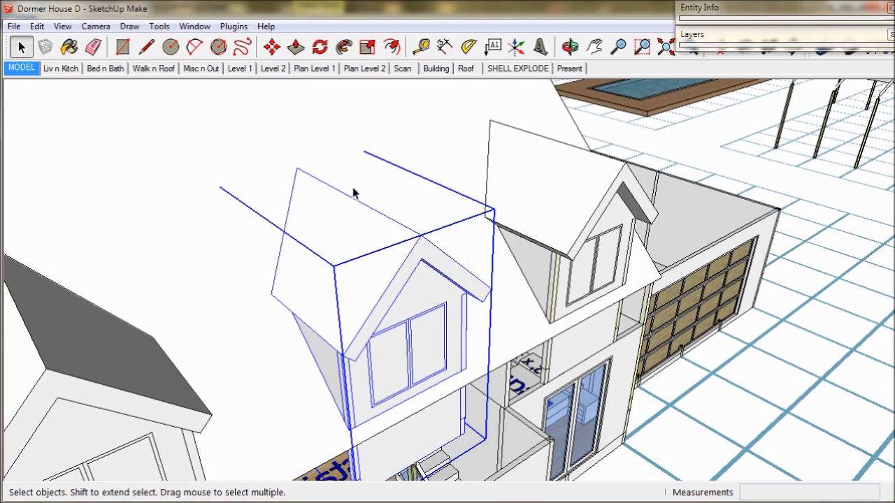
{"action": "left_click", "coordinate": [272, 47]}
{"action": "middle_click_drag", "start_coordinate": [322, 112], "coordinate": [440, 157]}
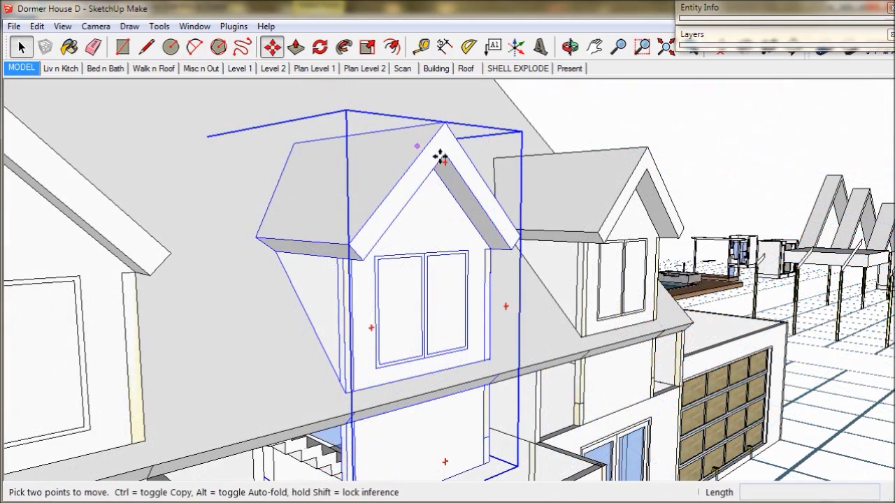
{"action": "left_click", "coordinate": [445, 155]}
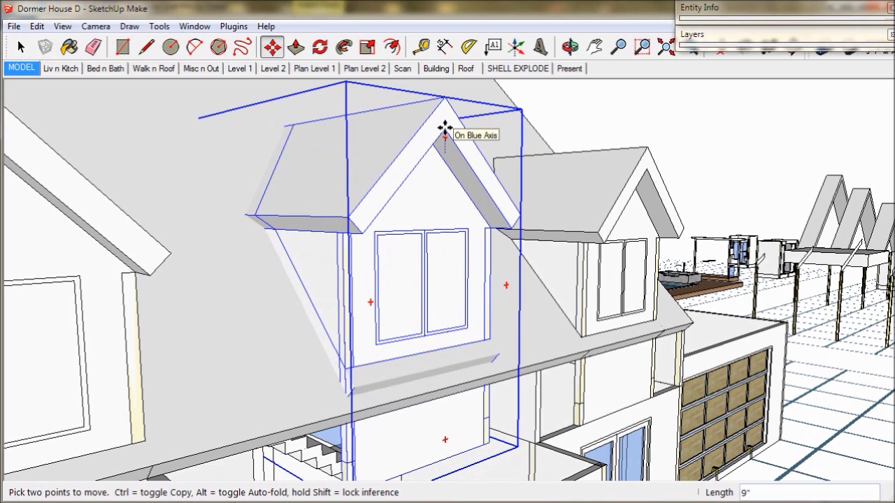
{"action": "key", "text": "Return"}
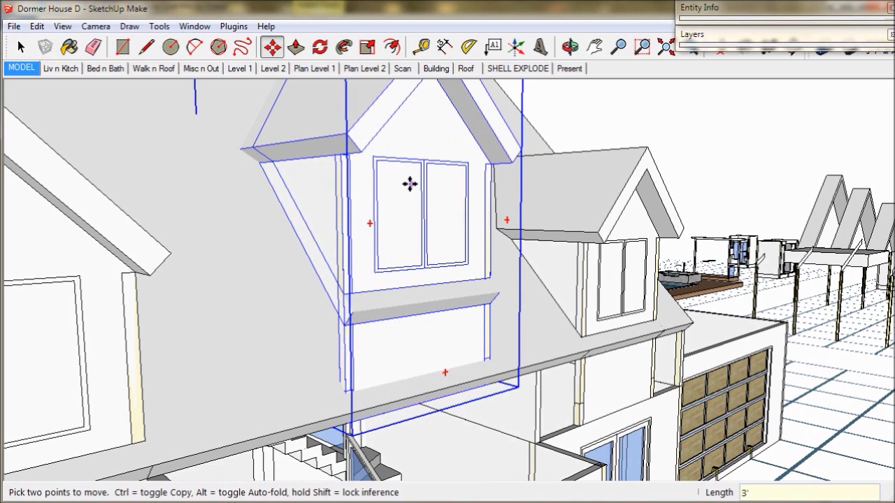
Move the middle dormer 3' back along the green axis into the roof slope.
{"action": "middle_click_drag", "start_coordinate": [410, 182], "coordinate": [482, 333]}
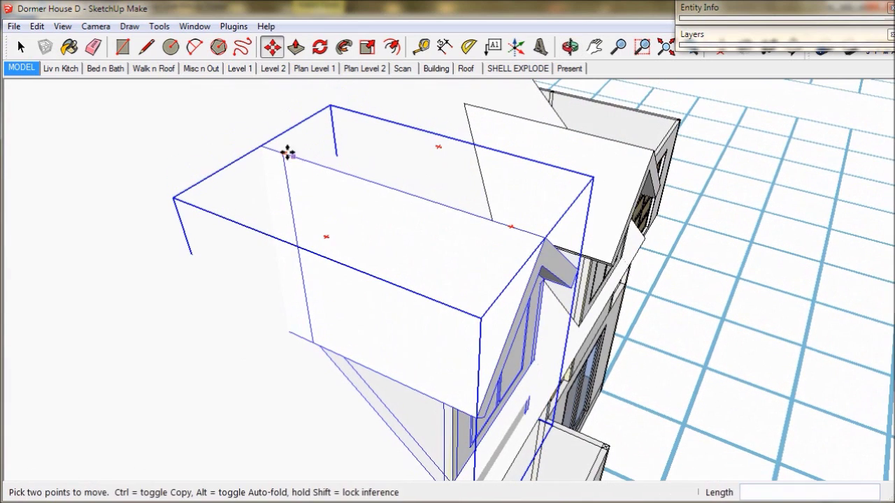
{"action": "left_click", "coordinate": [544, 235]}
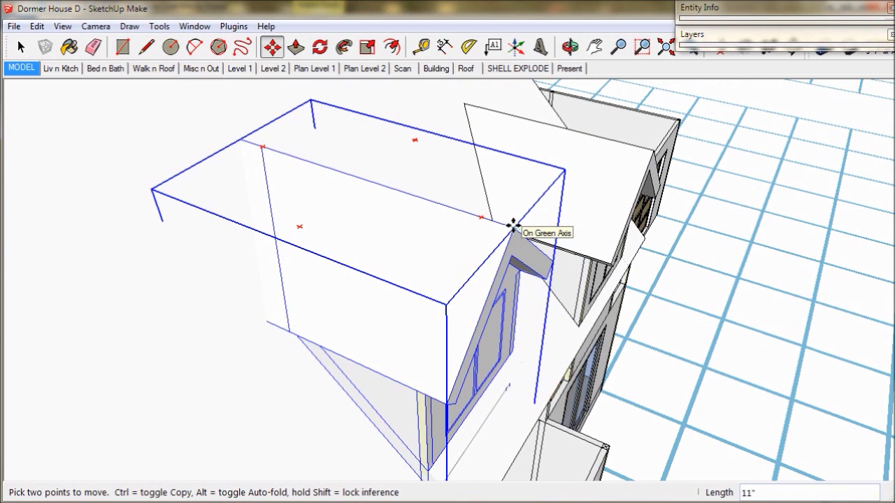
{"action": "type", "text": "3'"}
{"action": "key", "text": "Return"}
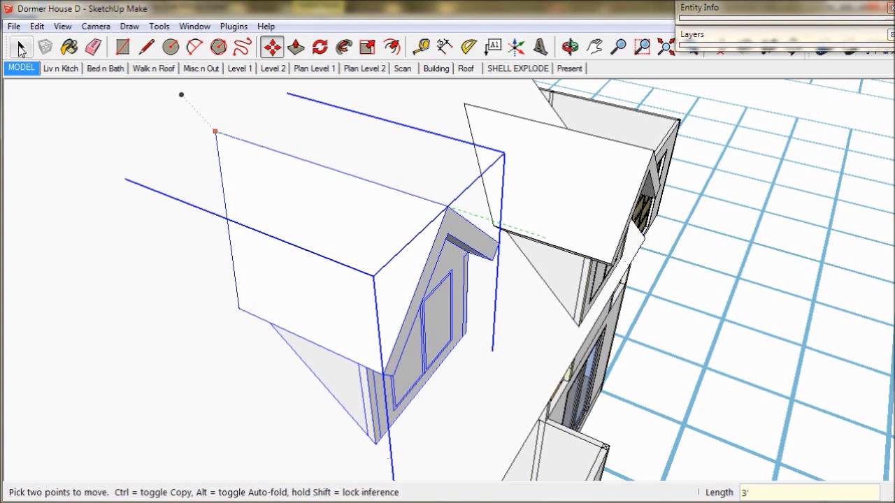
{"action": "left_click", "coordinate": [20, 48]}
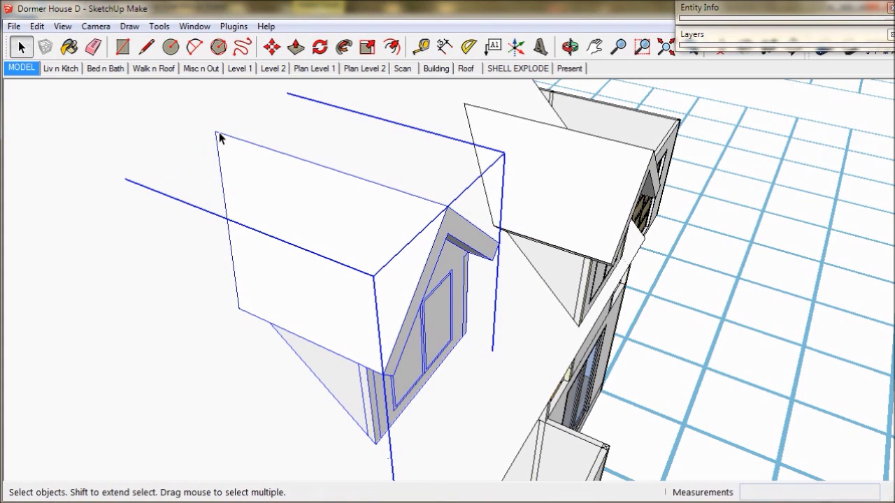
{"action": "middle_click_drag", "start_coordinate": [218, 137], "coordinate": [237, 202]}
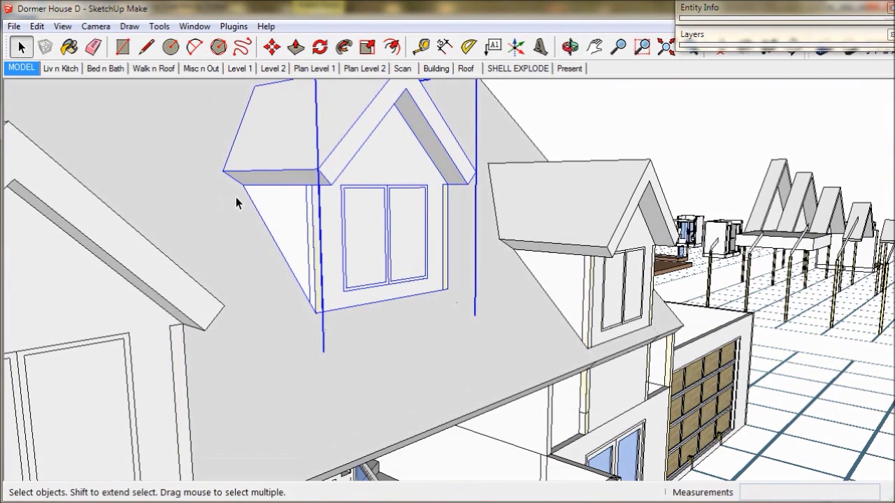
{"action": "middle_click_drag", "start_coordinate": [384, 297], "coordinate": [326, 260]}
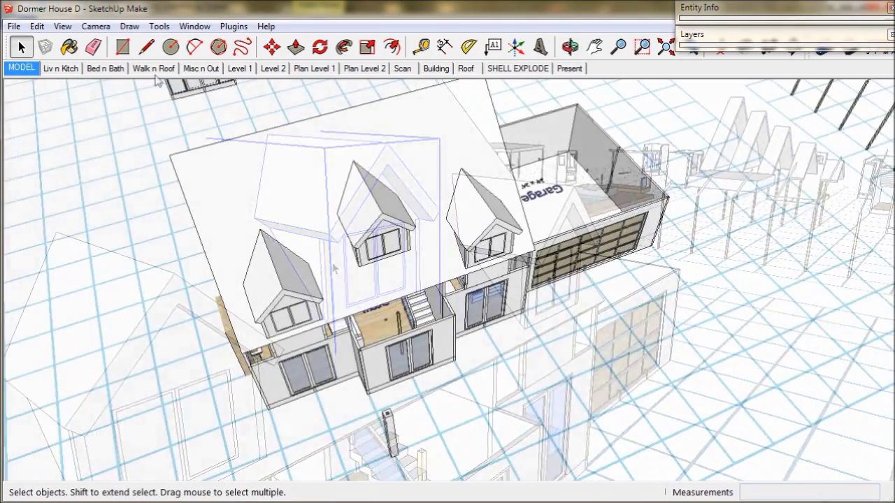
Move the wide gable roof section by its post base from the Walk n Roof parts to beside the garage in the MODEL view.
{"action": "left_click", "coordinate": [154, 68]}
{"action": "middle_click_drag", "start_coordinate": [389, 188], "coordinate": [428, 237]}
{"action": "left_click", "coordinate": [456, 160]}
{"action": "middle_click_drag", "start_coordinate": [353, 219], "coordinate": [488, 217]}
{"action": "scroll", "coordinate": [321, 282], "scroll_direction": "up", "scroll_amount": 10}
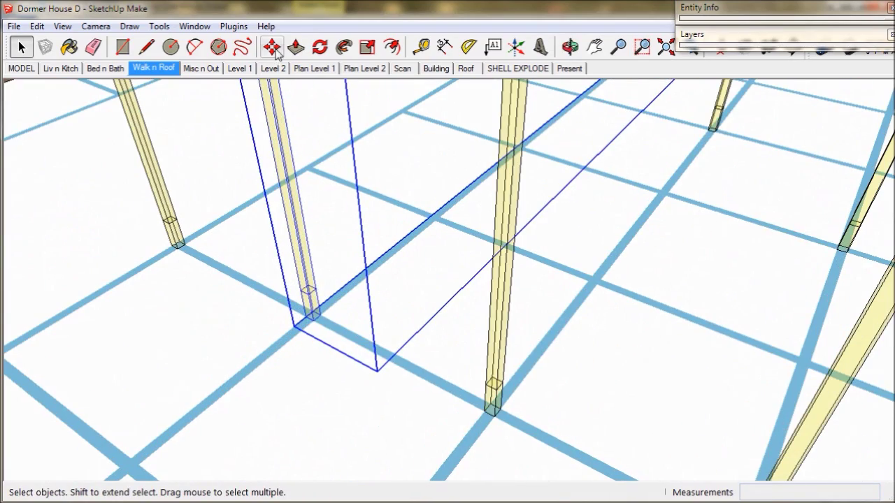
{"action": "left_click", "coordinate": [274, 48]}
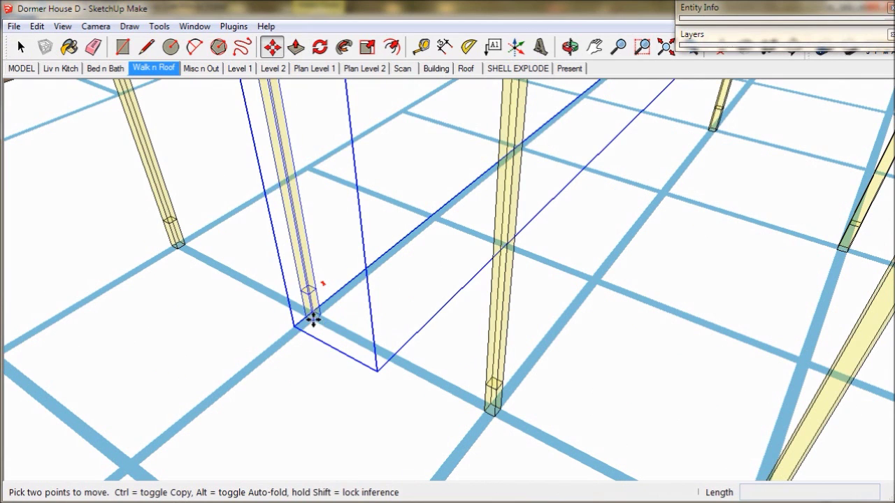
{"action": "left_click", "coordinate": [312, 318]}
{"action": "left_click", "coordinate": [32, 70]}
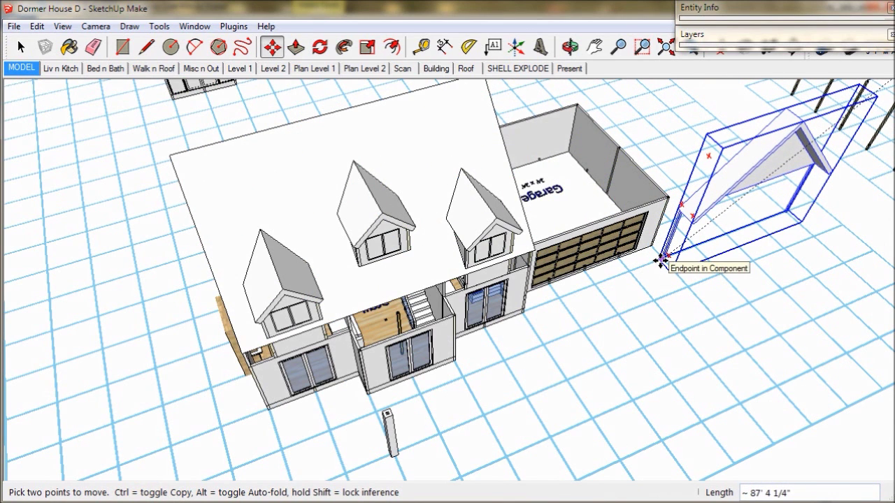
Rotate the gable roof section a quarter turn about the vertical axis so it lines up with the garage's outer end wall.
{"action": "middle_click_drag", "start_coordinate": [674, 256], "coordinate": [581, 369]}
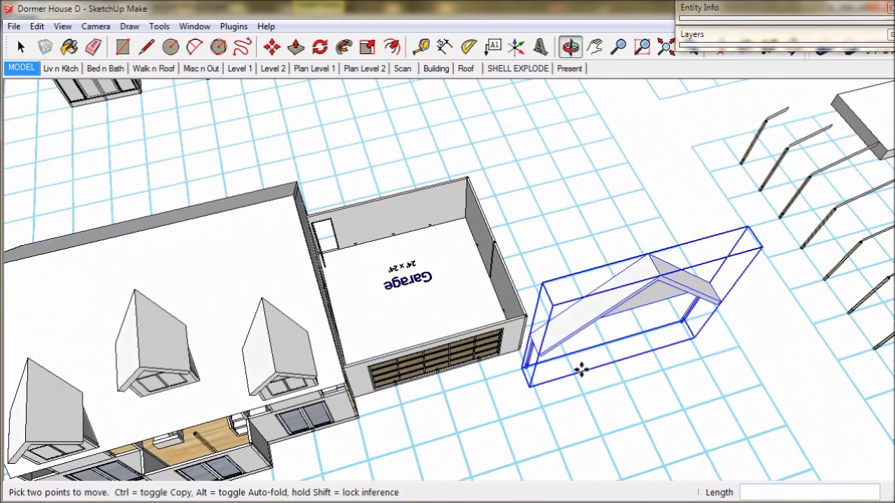
{"action": "left_click", "coordinate": [650, 256]}
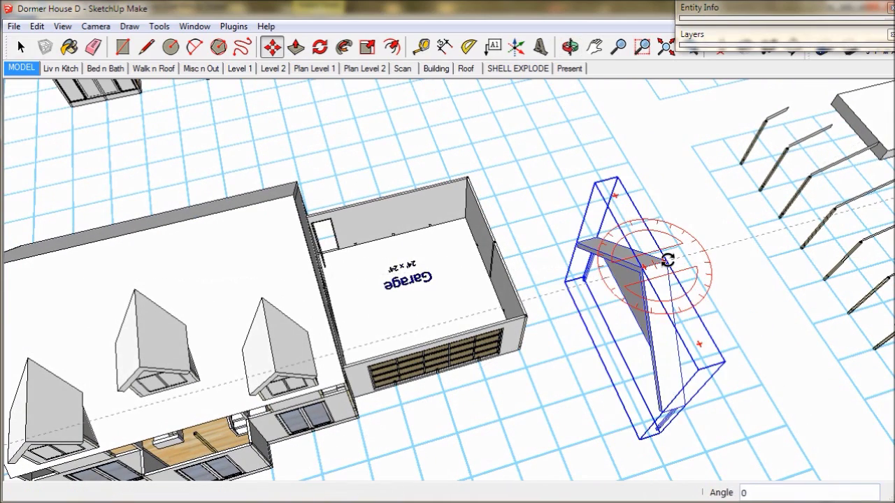
{"action": "middle_click_drag", "start_coordinate": [655, 330], "coordinate": [693, 415]}
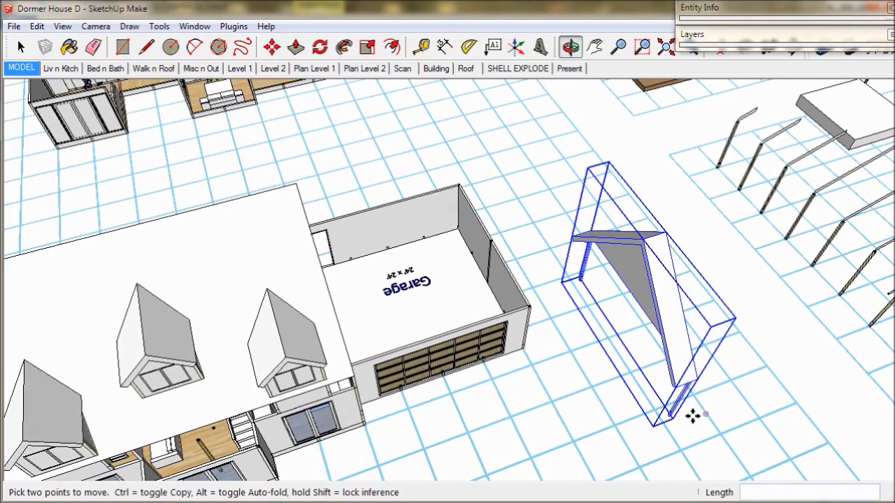
Move the gable roof section by the base of its front post onto the garage's outer front corner.
{"action": "scroll", "coordinate": [689, 417], "scroll_direction": "up", "scroll_amount": 8}
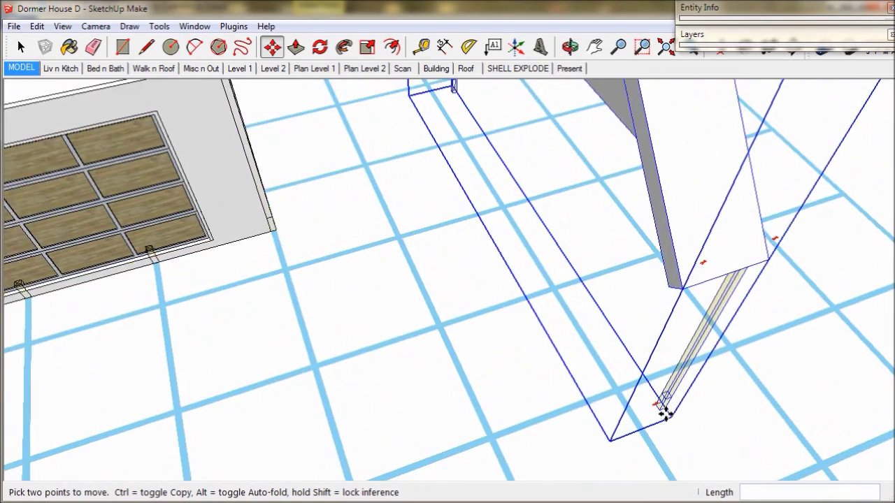
{"action": "scroll", "coordinate": [664, 414], "scroll_direction": "up", "scroll_amount": 2}
{"action": "left_click", "coordinate": [659, 409]}
{"action": "scroll", "coordinate": [392, 296], "scroll_direction": "down", "scroll_amount": 6}
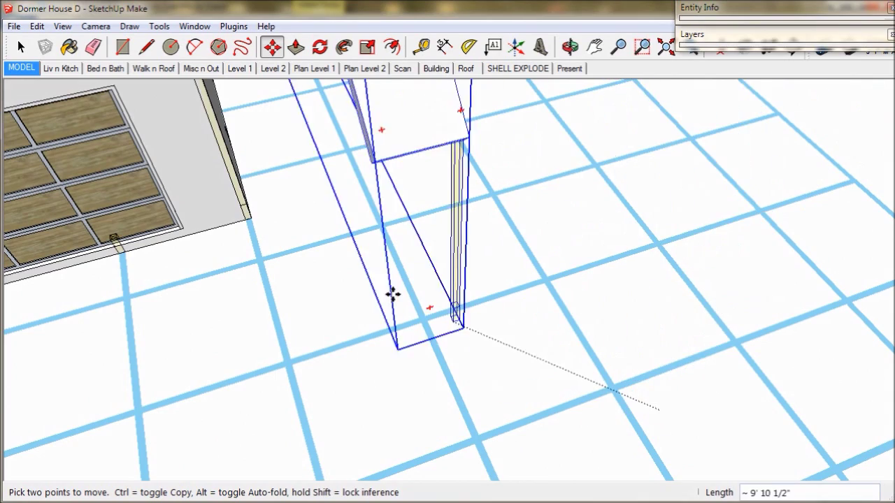
{"action": "left_click", "coordinate": [210, 210]}
{"action": "key", "text": "space"}
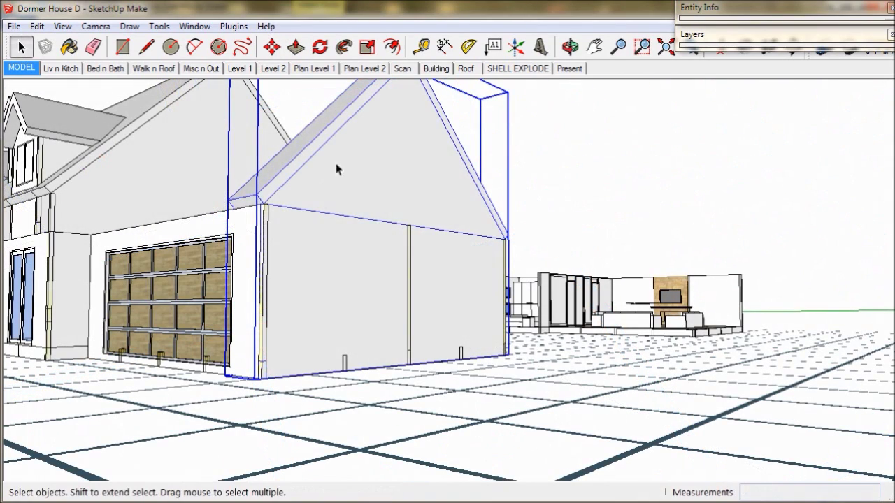
Open the garage gable section for editing and push/pull its roof's inner end face about 21' 3 1/2" to the main house.
{"action": "right_click", "coordinate": [330, 141]}
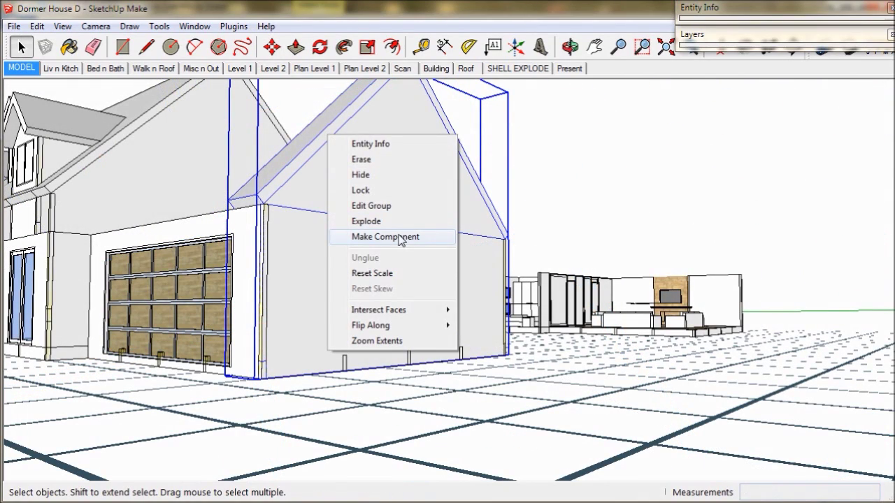
{"action": "key", "text": "Escape"}
{"action": "middle_click_drag", "start_coordinate": [373, 223], "coordinate": [589, 210]}
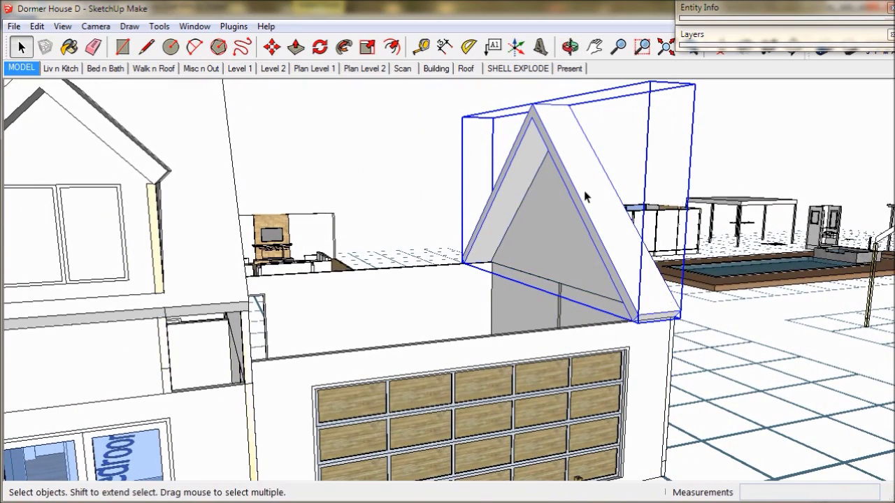
{"action": "double_click", "coordinate": [586, 198]}
{"action": "left_click", "coordinate": [586, 197]}
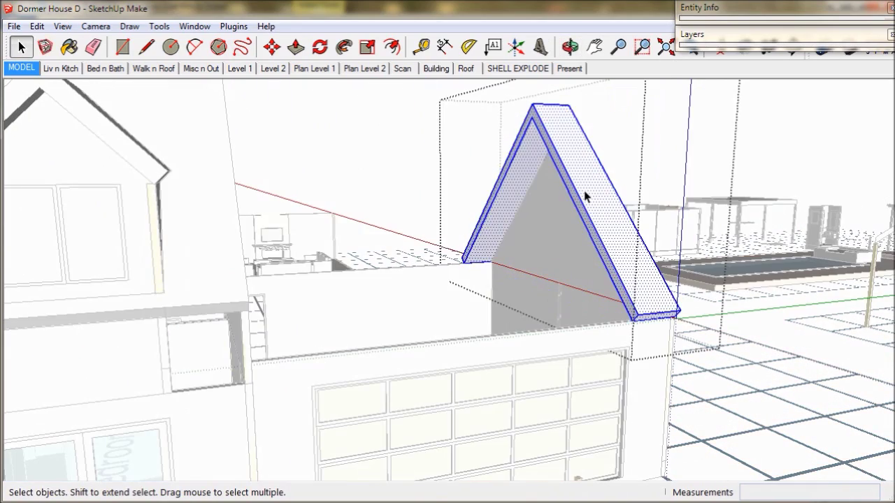
{"action": "left_click", "coordinate": [302, 50]}
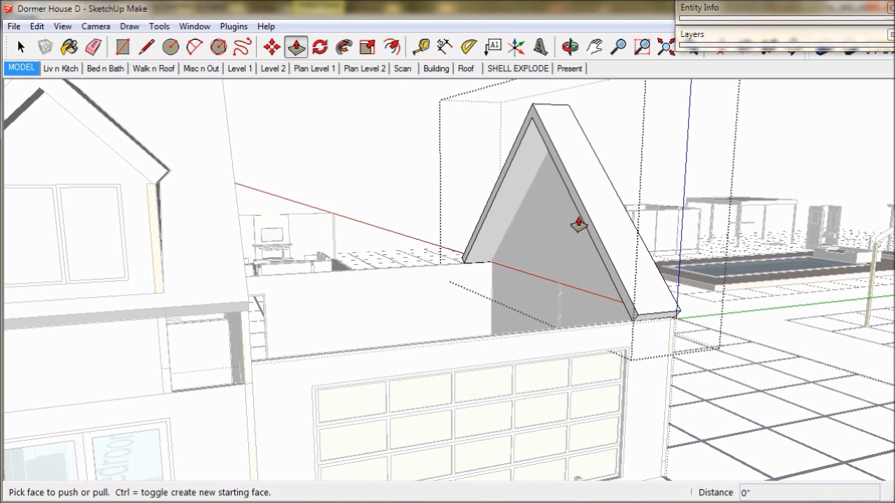
{"action": "left_click", "coordinate": [585, 223]}
{"action": "middle_click_drag", "start_coordinate": [469, 286], "coordinate": [439, 253]}
{"action": "left_click", "coordinate": [318, 210]}
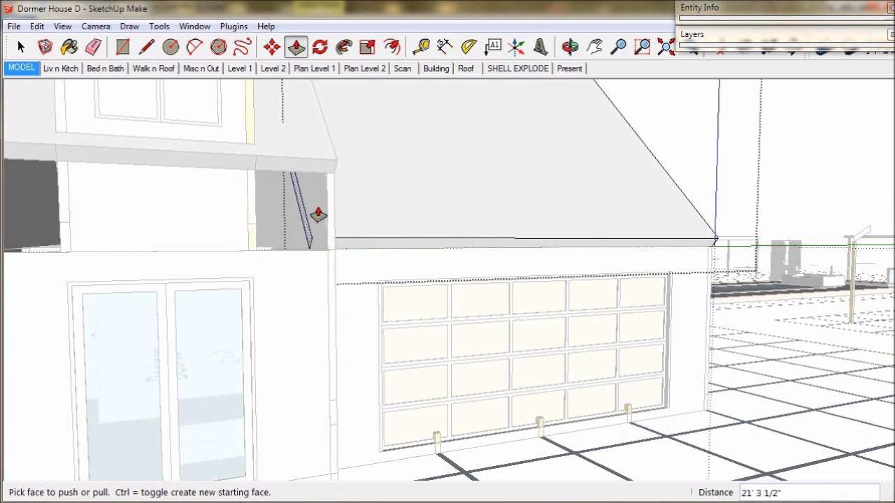
{"action": "middle_click_drag", "start_coordinate": [427, 305], "coordinate": [266, 320]}
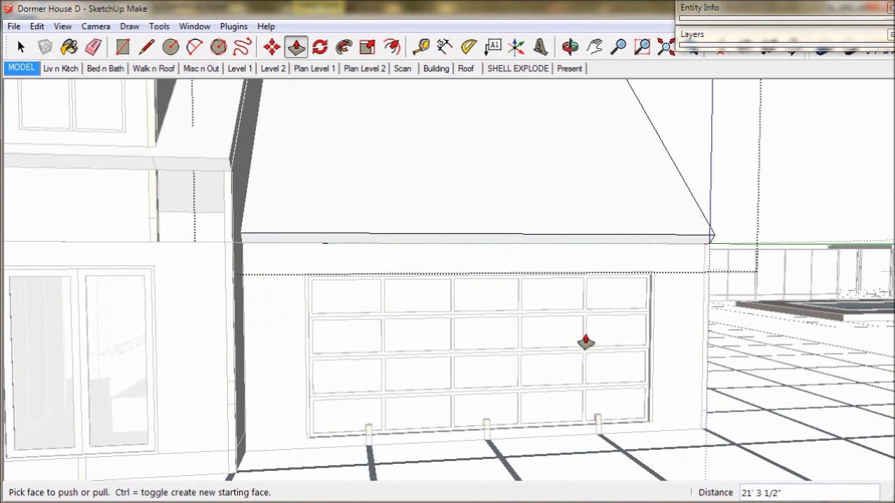
{"action": "left_click", "coordinate": [18, 46]}
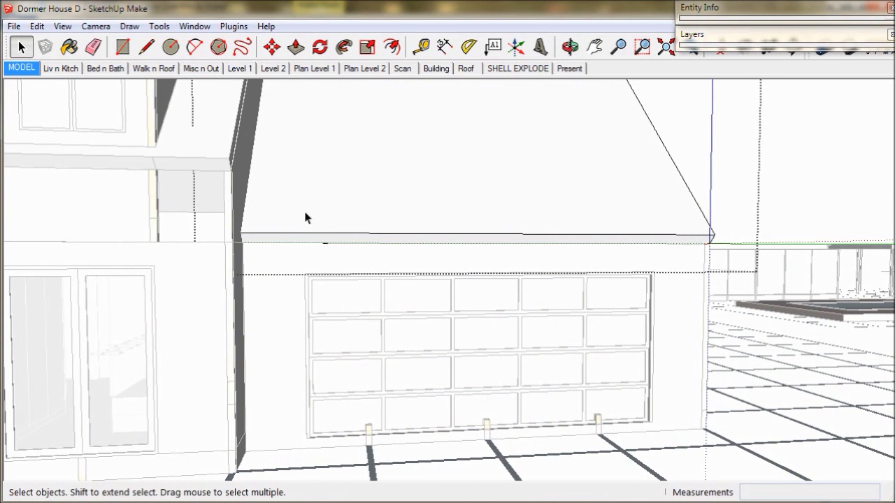
{"action": "middle_click_drag", "start_coordinate": [306, 217], "coordinate": [387, 192]}
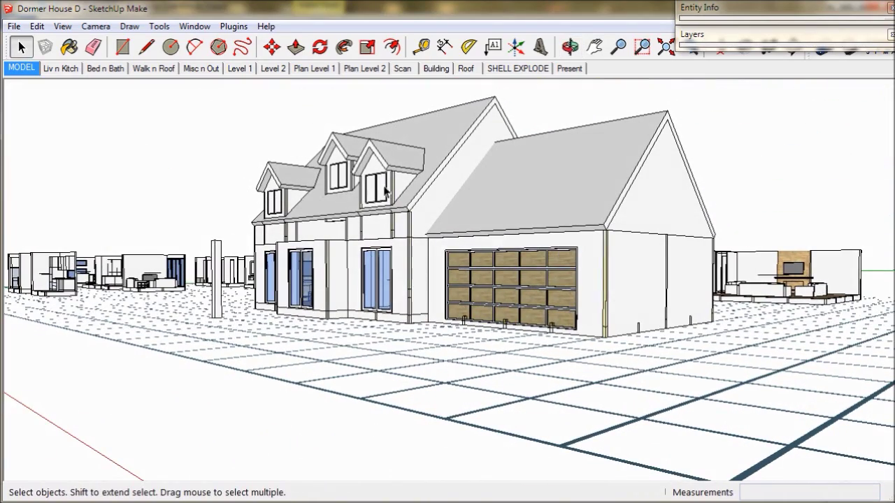
Copy the front dormer nearest the garage, from its lower corner to the garage's outer front corner.
{"action": "left_click", "coordinate": [396, 187]}
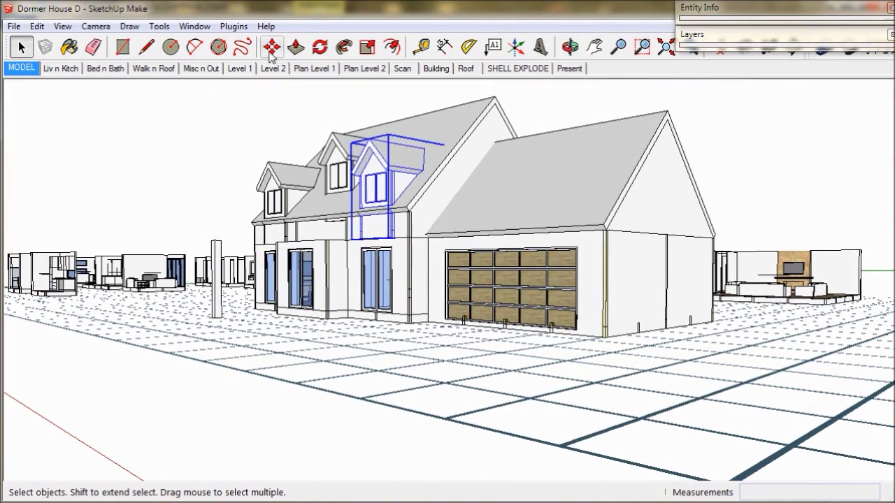
{"action": "left_click", "coordinate": [272, 47]}
{"action": "scroll", "coordinate": [385, 231], "scroll_direction": "up", "scroll_amount": 5}
{"action": "middle_click_drag", "start_coordinate": [394, 254], "coordinate": [419, 348]}
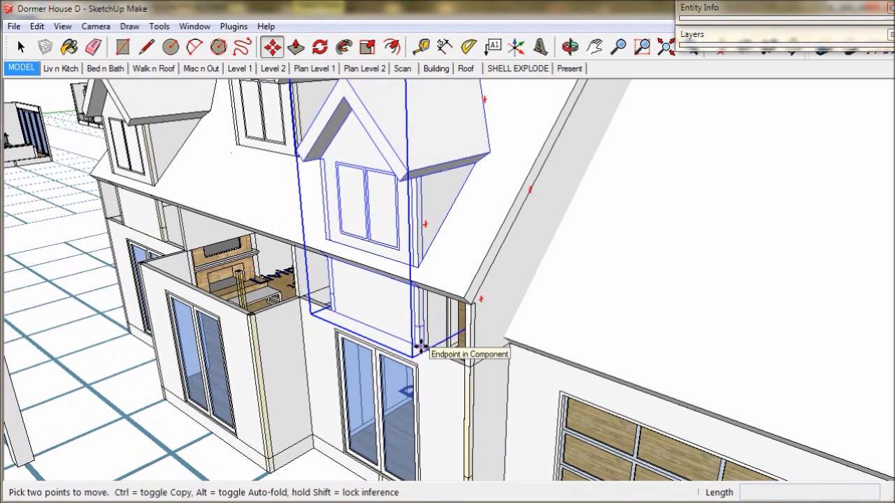
{"action": "left_click", "coordinate": [417, 355]}
{"action": "key", "text": "ctrl"}
{"action": "middle_click_drag", "start_coordinate": [508, 375], "coordinate": [172, 180]}
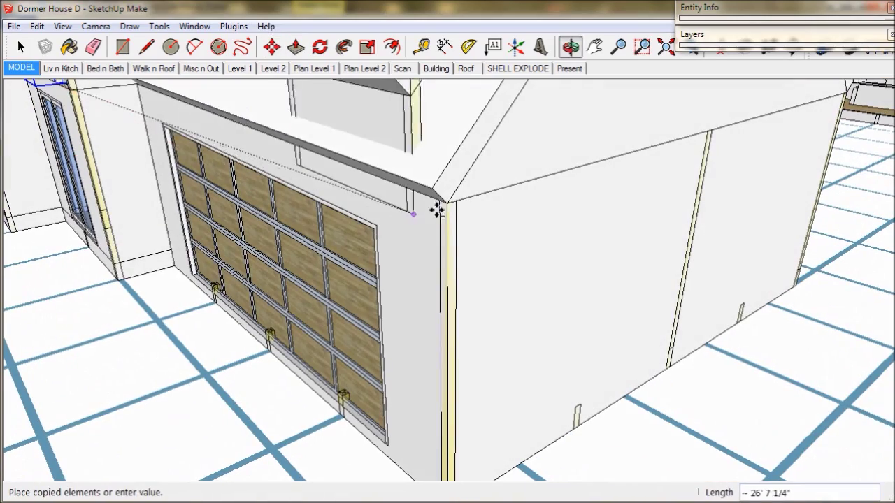
{"action": "middle_click_drag", "start_coordinate": [447, 206], "coordinate": [478, 272]}
Move the copied garage dormer 9' along the red axis toward the house.
{"action": "scroll", "coordinate": [479, 272], "scroll_direction": "down", "scroll_amount": 5}
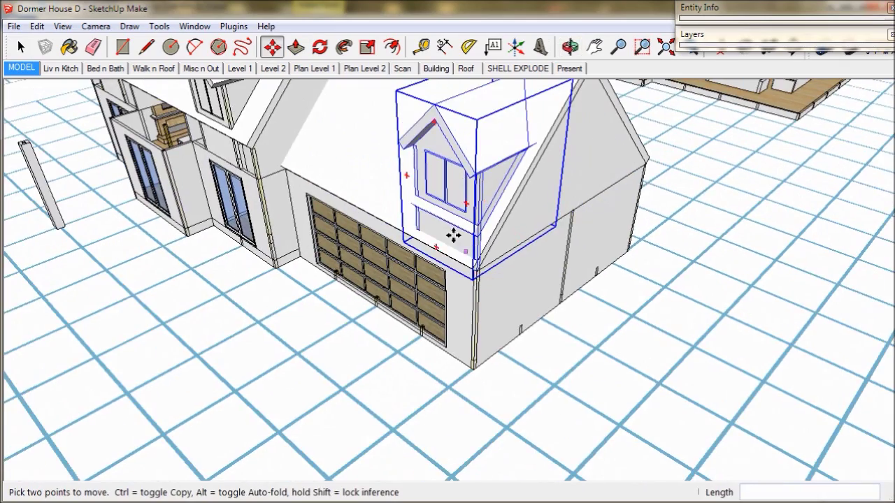
{"action": "middle_click_drag", "start_coordinate": [453, 236], "coordinate": [534, 400]}
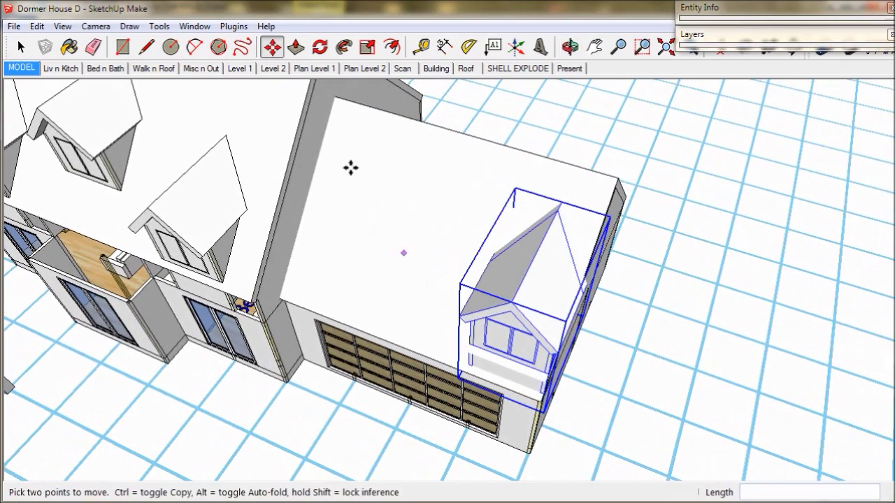
{"action": "left_click", "coordinate": [509, 302]}
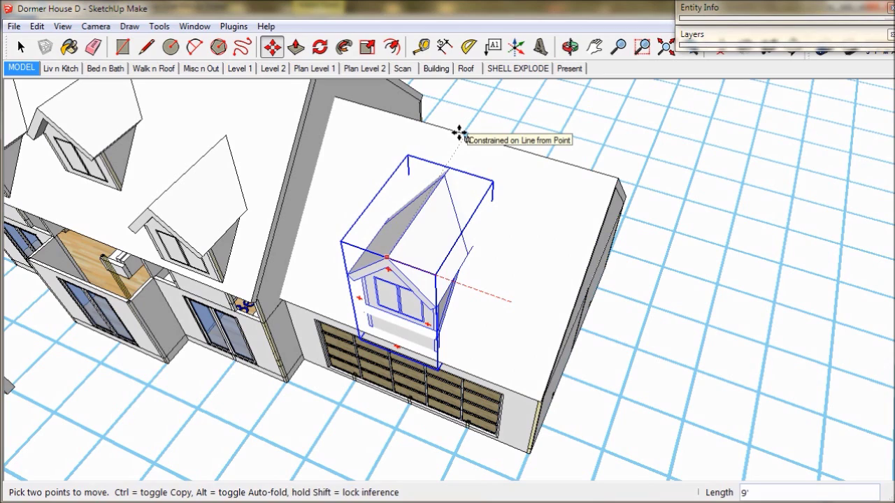
Move the garage dormer 3' back along the green axis into the garage roof slope.
{"action": "middle_click_drag", "start_coordinate": [519, 249], "coordinate": [445, 158]}
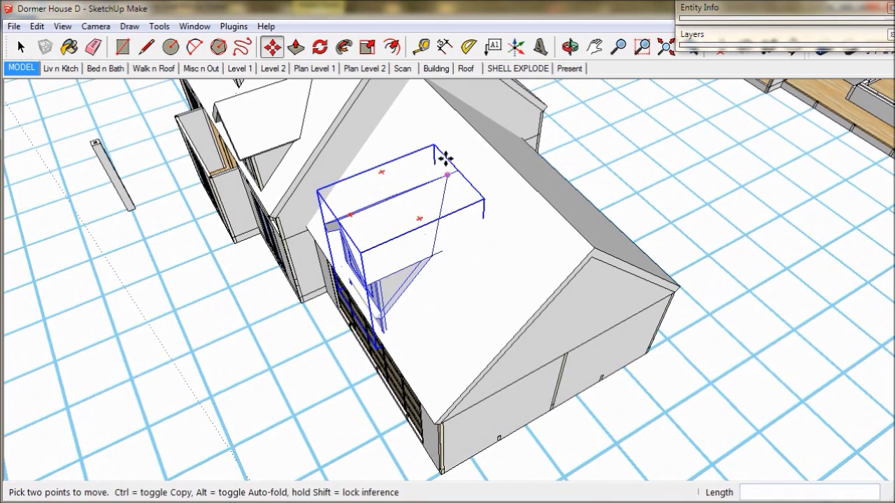
{"action": "scroll", "coordinate": [448, 160], "scroll_direction": "up", "scroll_amount": 6}
{"action": "key", "text": "q"}
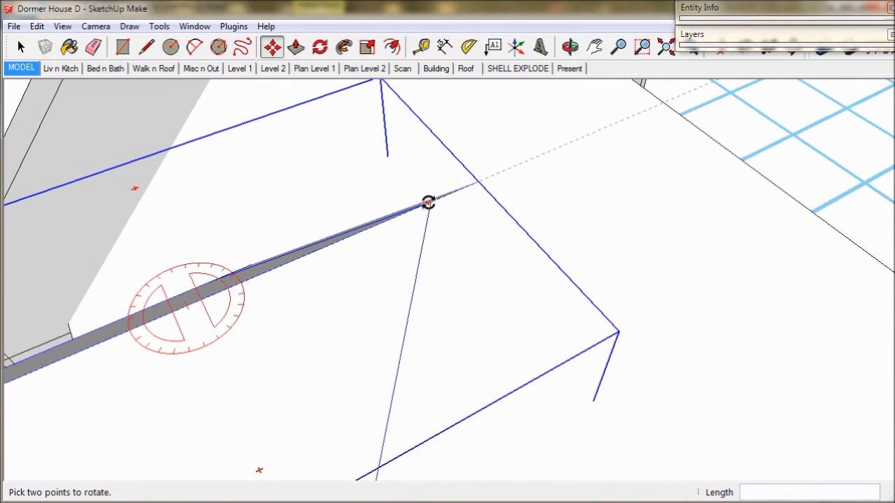
{"action": "key", "text": "m"}
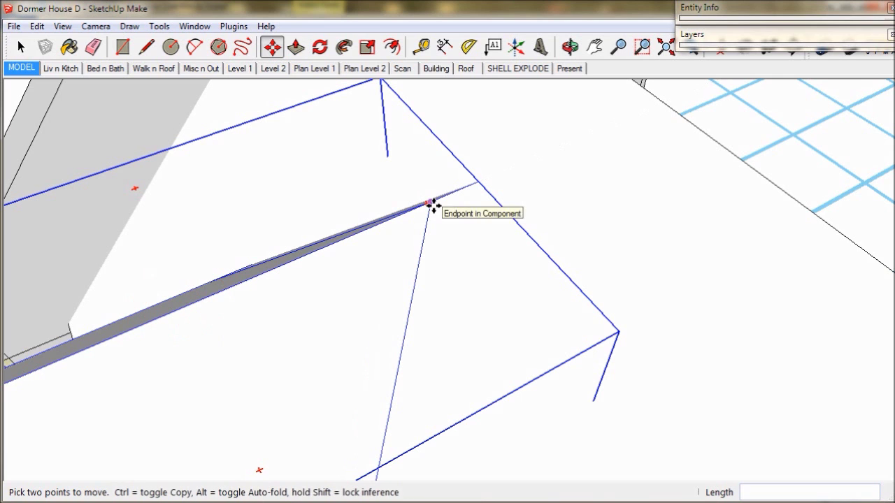
{"action": "left_click", "coordinate": [433, 205]}
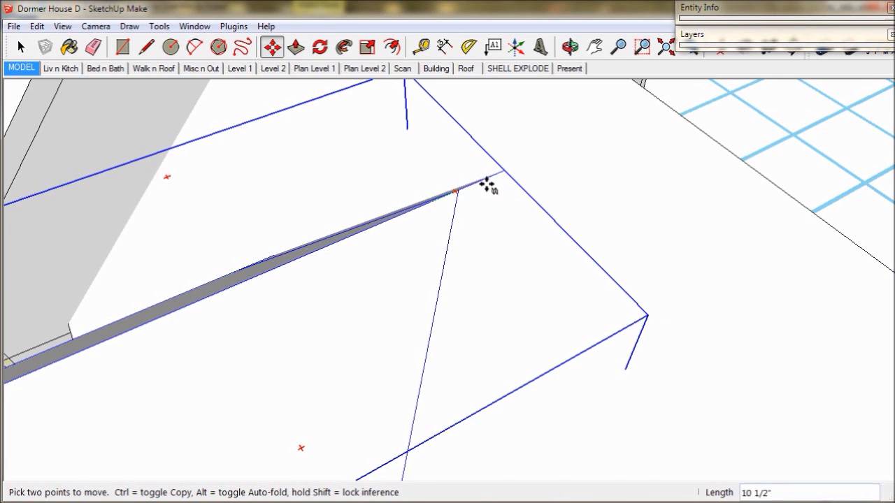
{"action": "left_click", "coordinate": [573, 143]}
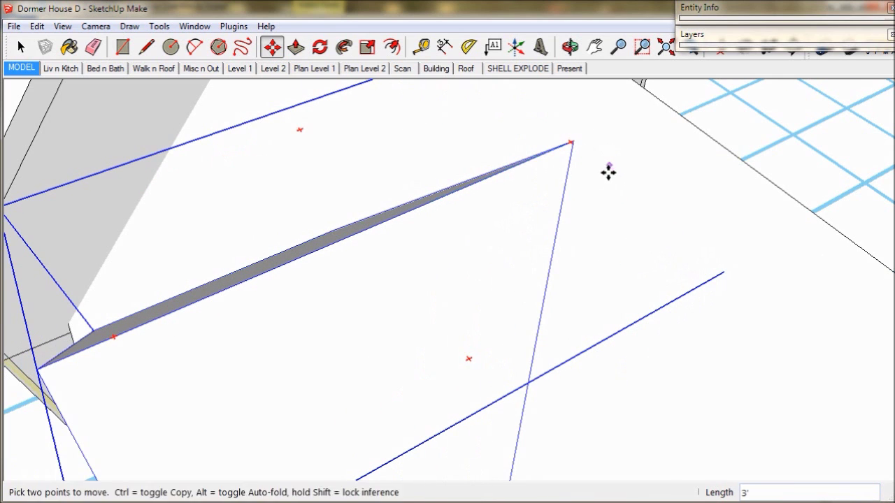
{"action": "middle_click_drag", "start_coordinate": [608, 172], "coordinate": [623, 100]}
{"action": "scroll", "coordinate": [594, 182], "scroll_direction": "down", "scroll_amount": 3}
{"action": "scroll", "coordinate": [595, 181], "scroll_direction": "down", "scroll_amount": 3}
{"action": "middle_click_drag", "start_coordinate": [580, 261], "coordinate": [665, 214]}
Select the three main front dormers and rotate-copy them 180° about the middle of the main roof ridge onto the rear slope.
{"action": "key", "text": "m"}
{"action": "middle_click_drag", "start_coordinate": [436, 254], "coordinate": [496, 227]}
{"action": "key", "text": "space"}
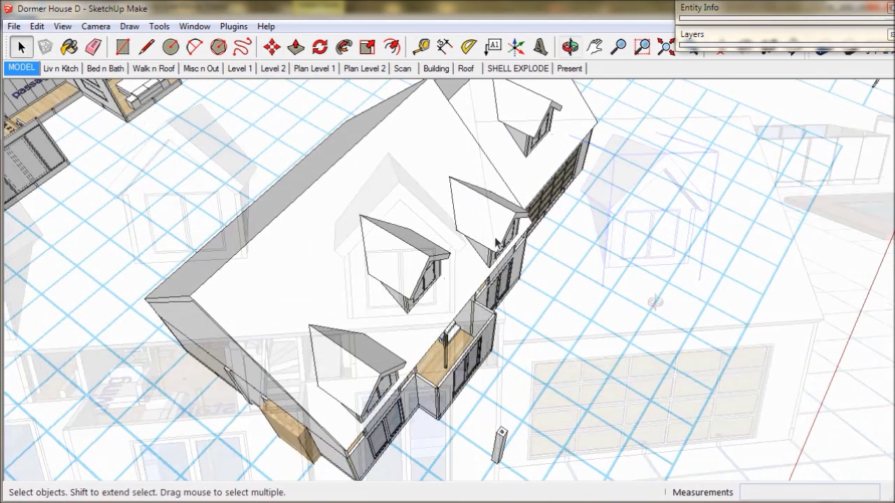
{"action": "left_click", "coordinate": [414, 244], "text": "ctrl"}
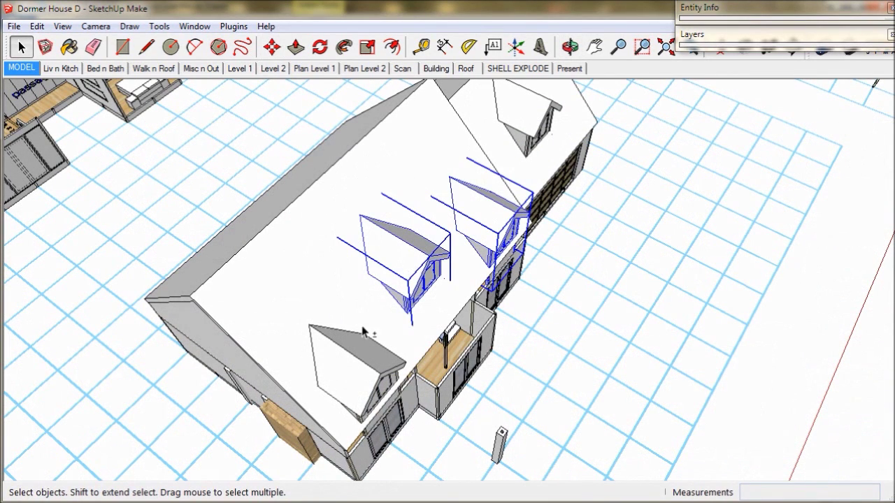
{"action": "left_click", "coordinate": [355, 357], "text": "ctrl"}
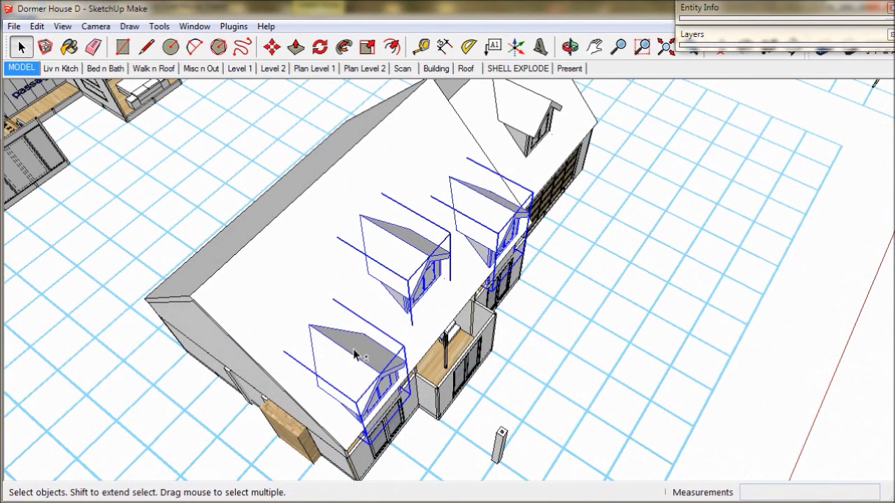
{"action": "left_click", "coordinate": [321, 50]}
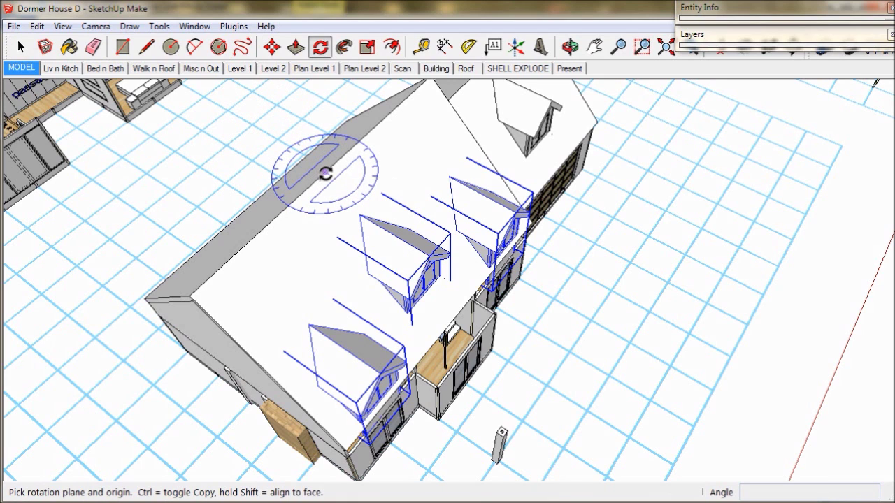
{"action": "left_click", "coordinate": [326, 173]}
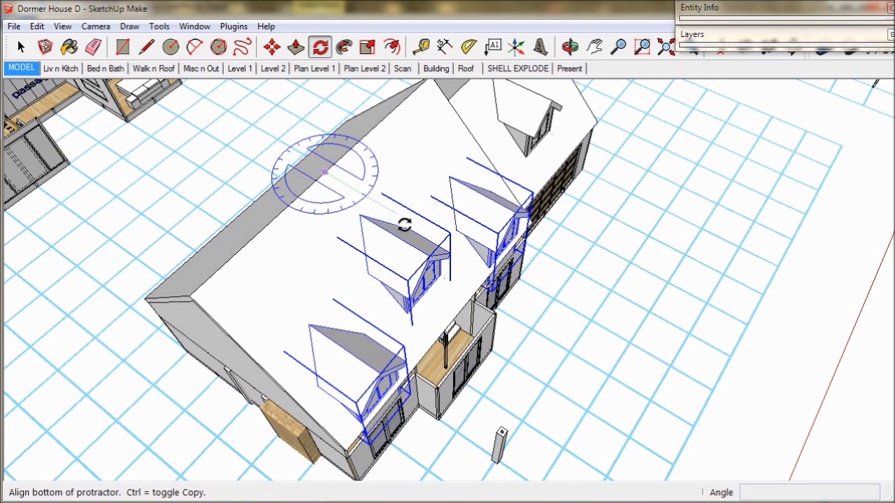
{"action": "left_click", "coordinate": [427, 257]}
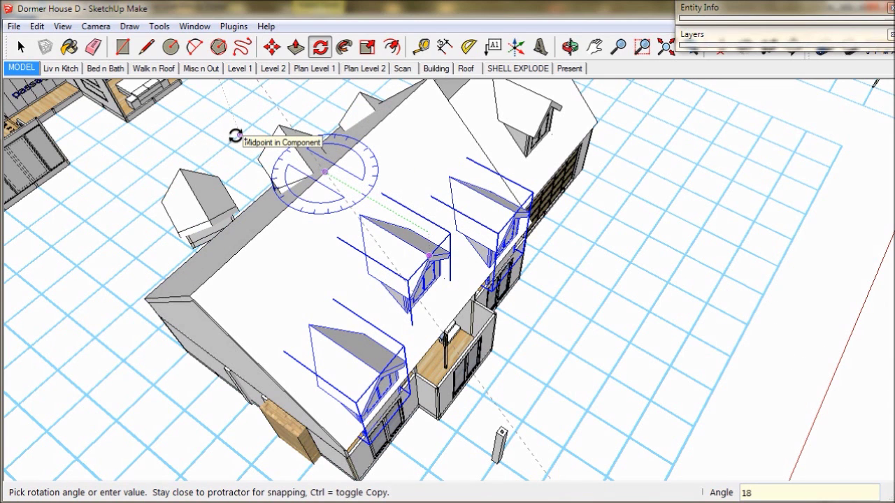
{"action": "left_click", "coordinate": [235, 137]}
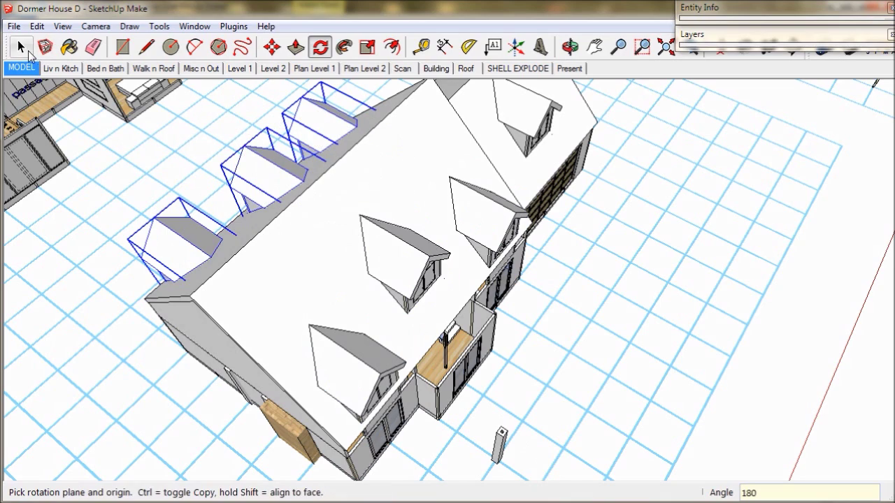
Rotate-copy the garage dormer 180° about the middle of the garage roof ridge onto the rear slope.
{"action": "left_click", "coordinate": [24, 49]}
{"action": "middle_click_drag", "start_coordinate": [328, 181], "coordinate": [307, 105]}
{"action": "left_click", "coordinate": [521, 225]}
{"action": "left_click", "coordinate": [314, 52]}
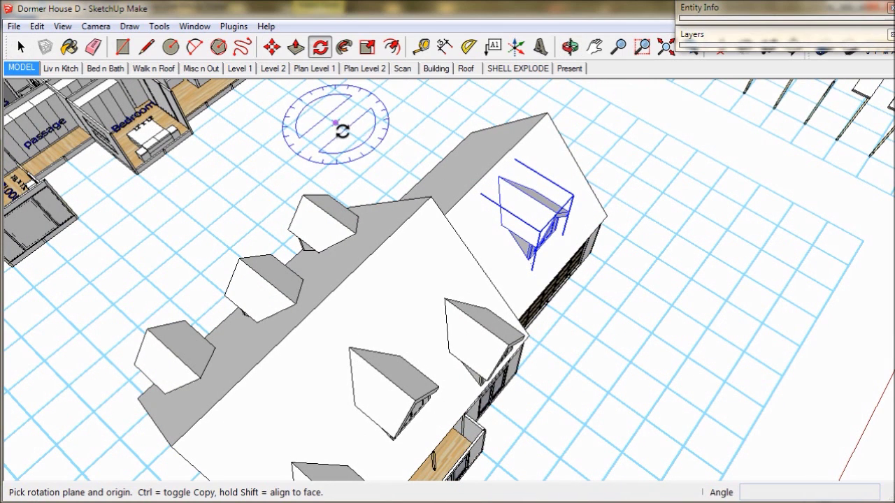
{"action": "scroll", "coordinate": [482, 166], "scroll_direction": "up", "scroll_amount": 5}
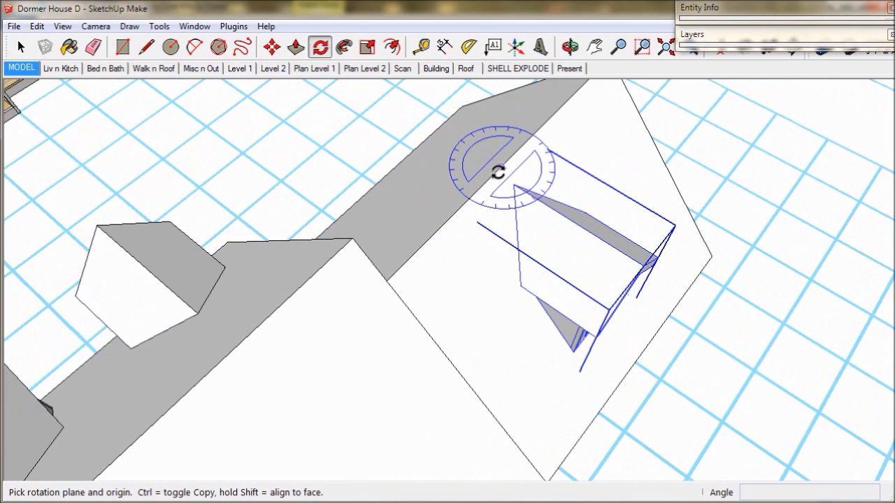
{"action": "left_click", "coordinate": [502, 167]}
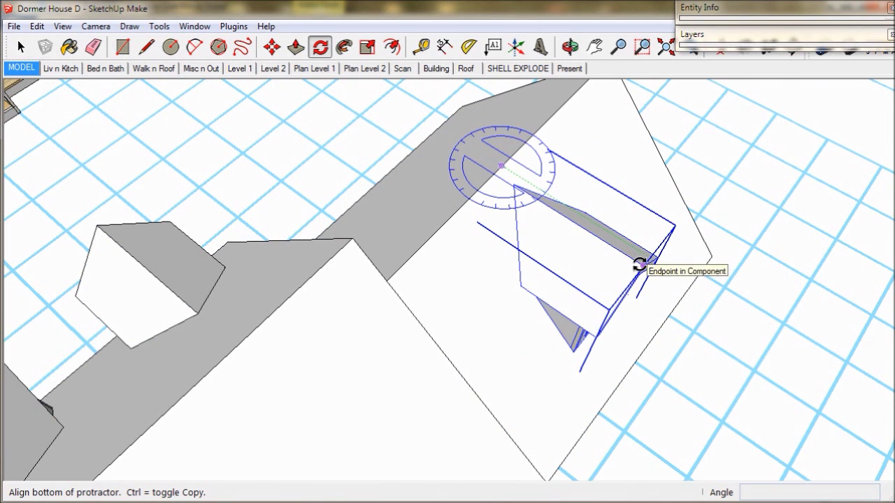
{"action": "left_click", "coordinate": [642, 264]}
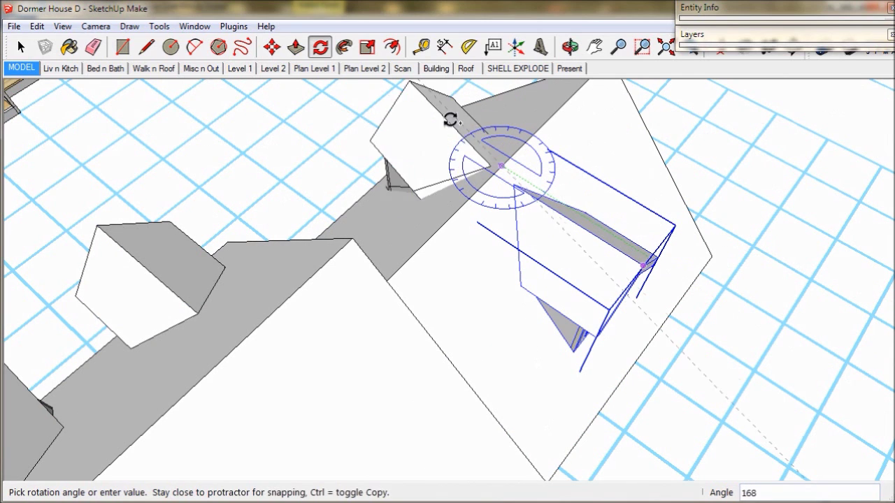
{"action": "left_click", "coordinate": [429, 126]}
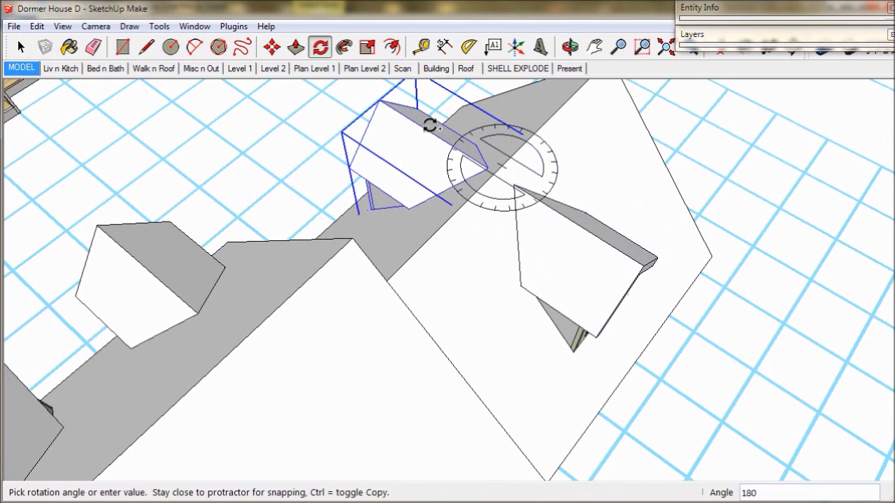
{"action": "key", "text": "space"}
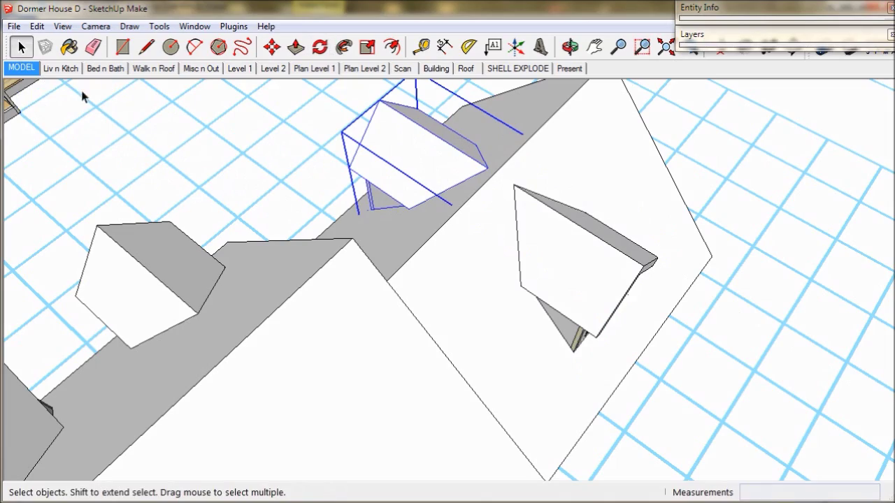
Select all eight dormers on the front, rear and garage slopes and explode them.
{"action": "scroll", "coordinate": [241, 204], "scroll_direction": "down", "scroll_amount": 10}
{"action": "middle_click_drag", "start_coordinate": [241, 205], "coordinate": [335, 340]}
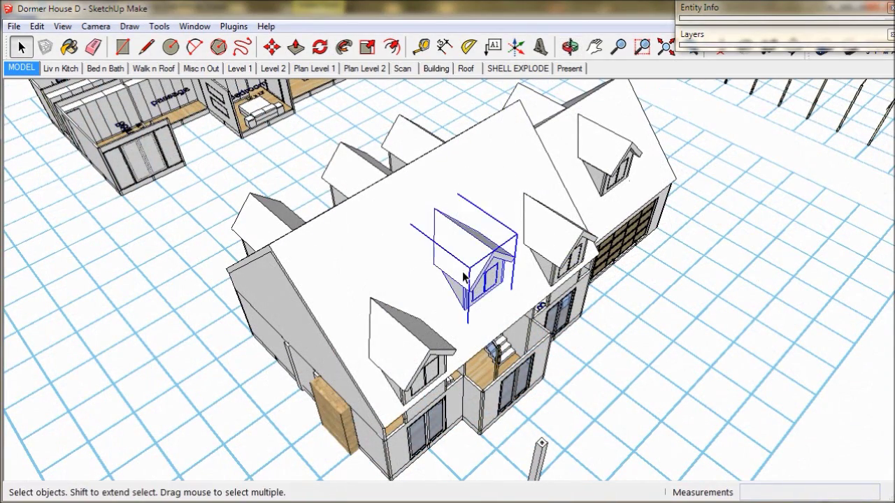
{"action": "left_click", "coordinate": [385, 340], "text": "shift"}
{"action": "left_click", "coordinate": [547, 259], "text": "shift"}
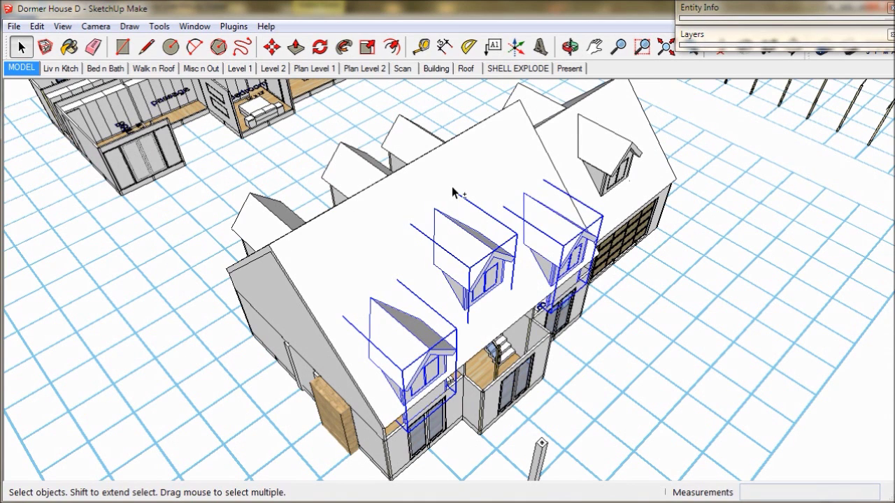
{"action": "left_click", "coordinate": [269, 210], "text": "shift"}
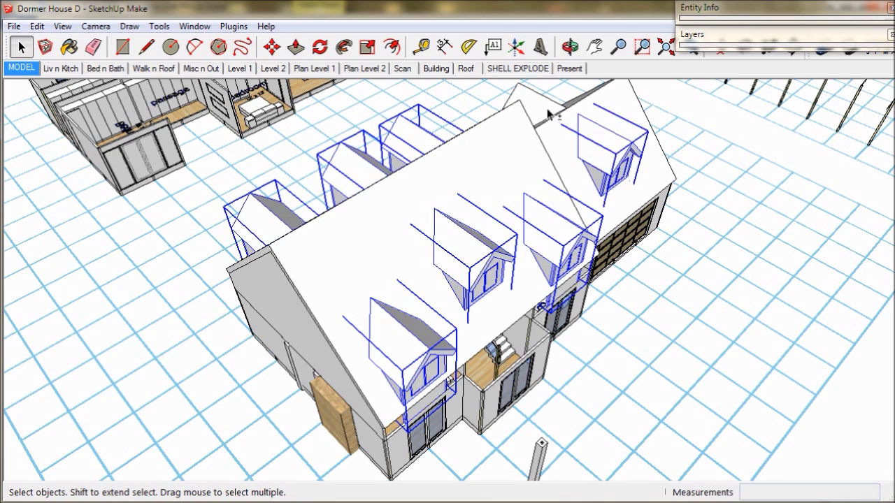
{"action": "right_click", "coordinate": [555, 219]}
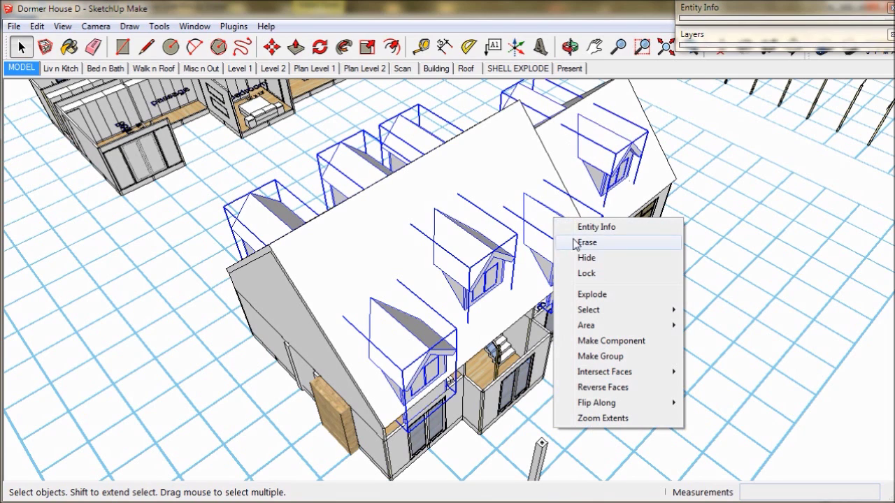
{"action": "left_click", "coordinate": [591, 295]}
{"action": "middle_click_drag", "start_coordinate": [591, 310], "coordinate": [524, 272]}
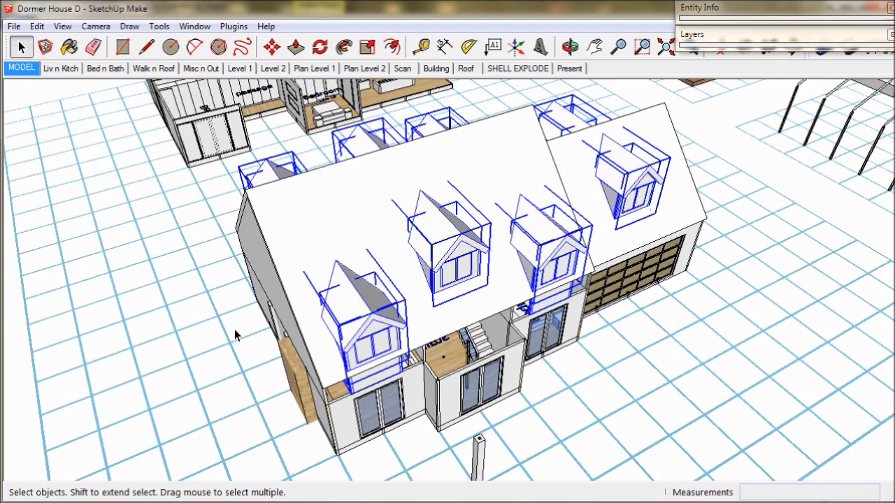
Show the Roof scene and open the main gable roof group for editing.
{"action": "key", "text": "Page_Down"}
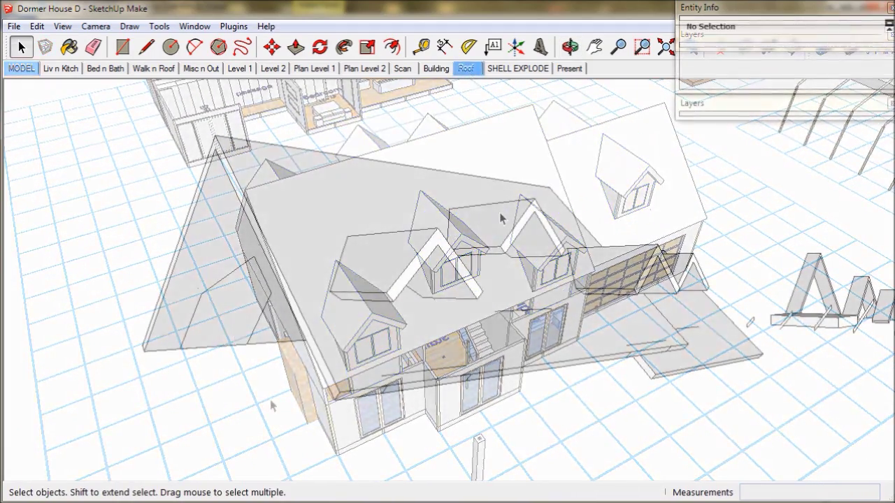
{"action": "left_click", "coordinate": [436, 255]}
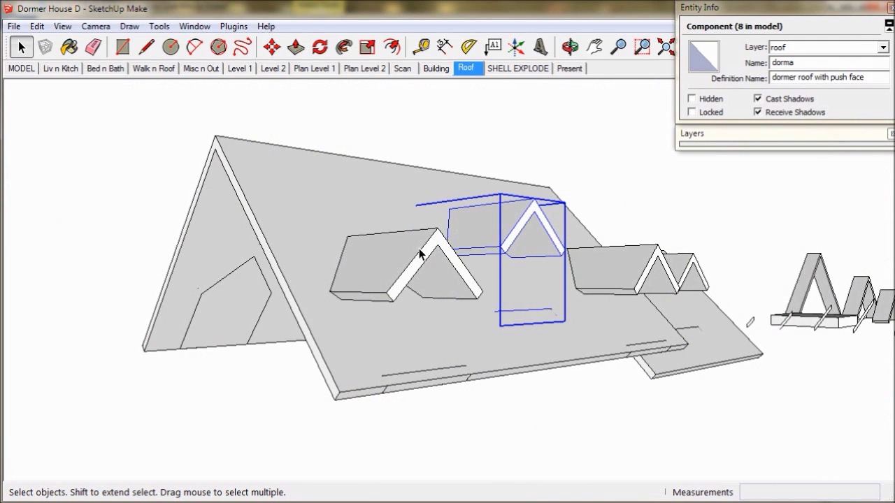
{"action": "left_click", "coordinate": [421, 254]}
{"action": "left_click", "coordinate": [632, 264]}
{"action": "left_click", "coordinate": [416, 207]}
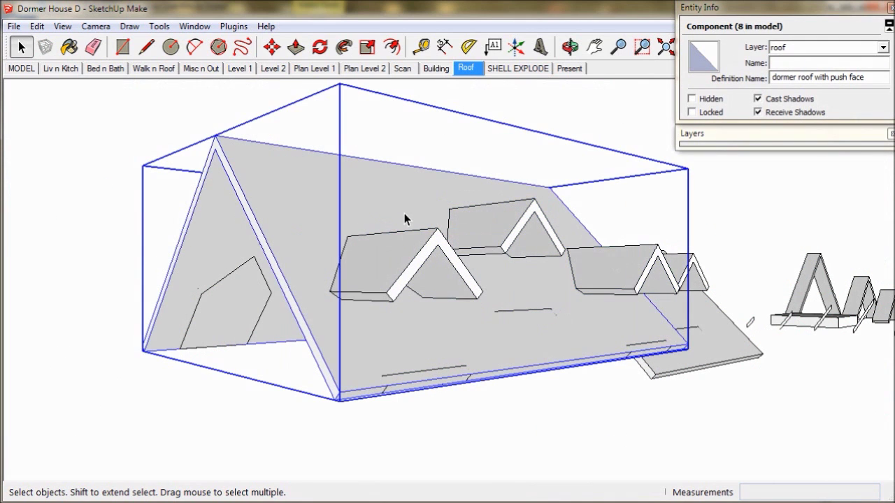
{"action": "middle_click_drag", "start_coordinate": [260, 265], "coordinate": [311, 244]}
{"action": "double_click", "coordinate": [359, 190]}
{"action": "triple_click", "coordinate": [359, 190]}
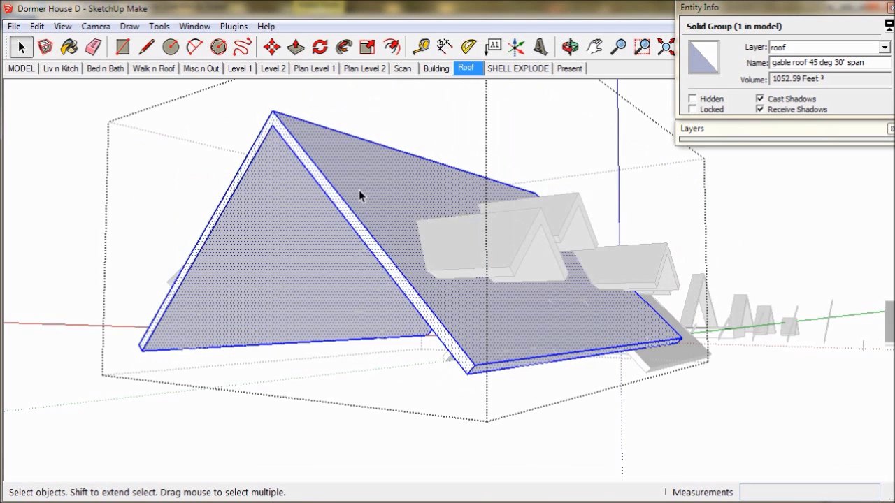
Extend both lower eave edges of the main gable roof outward by 1'6" with Push/Pull.
{"action": "middle_click_drag", "start_coordinate": [359, 189], "coordinate": [412, 234]}
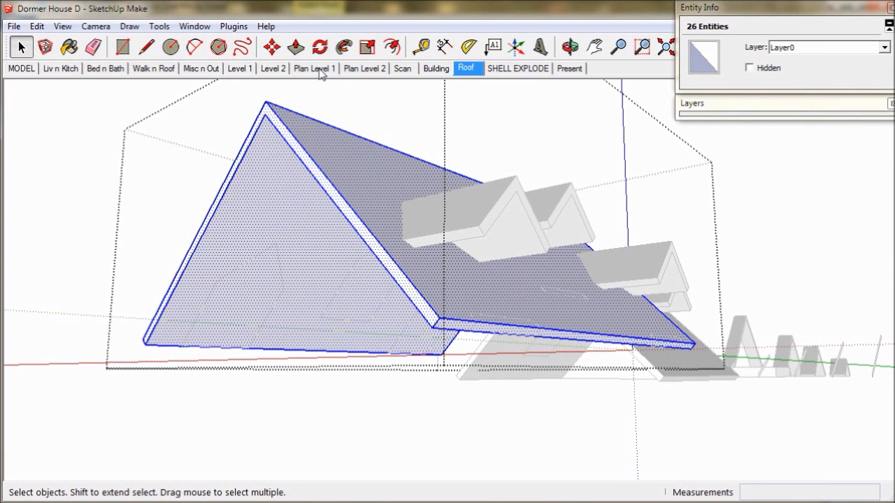
{"action": "left_click", "coordinate": [297, 49]}
{"action": "left_click", "coordinate": [477, 328]}
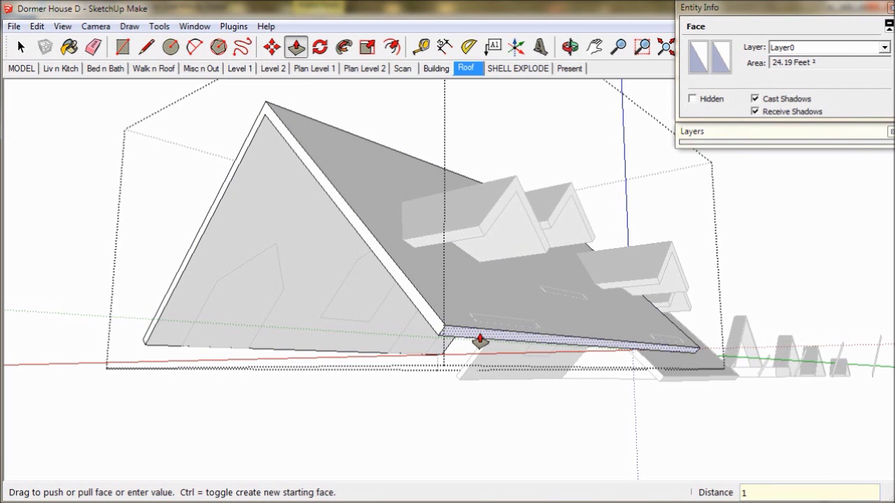
{"action": "type", "text": "1'6"}
{"action": "key", "text": "Return"}
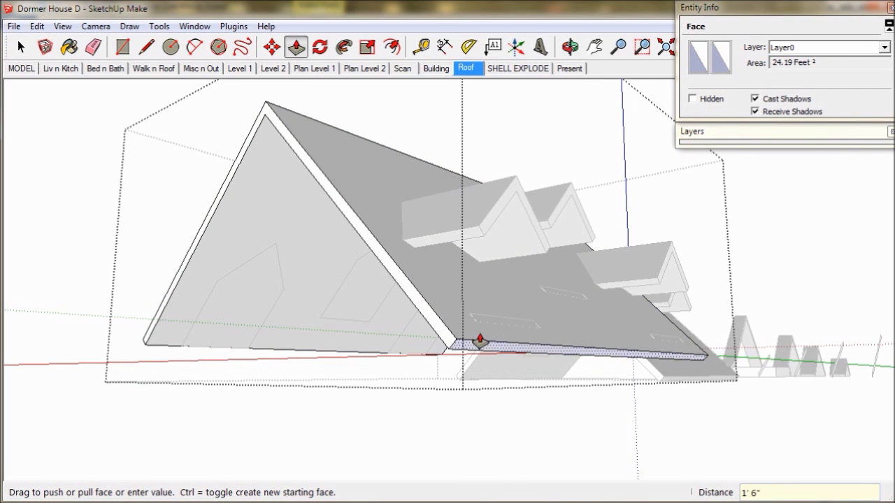
{"action": "middle_click_drag", "start_coordinate": [355, 326], "coordinate": [253, 323]}
{"action": "left_click", "coordinate": [557, 299]}
Extend both gable ends of the main roof outward by 2' with Push/Pull.
{"action": "left_click", "coordinate": [246, 321]}
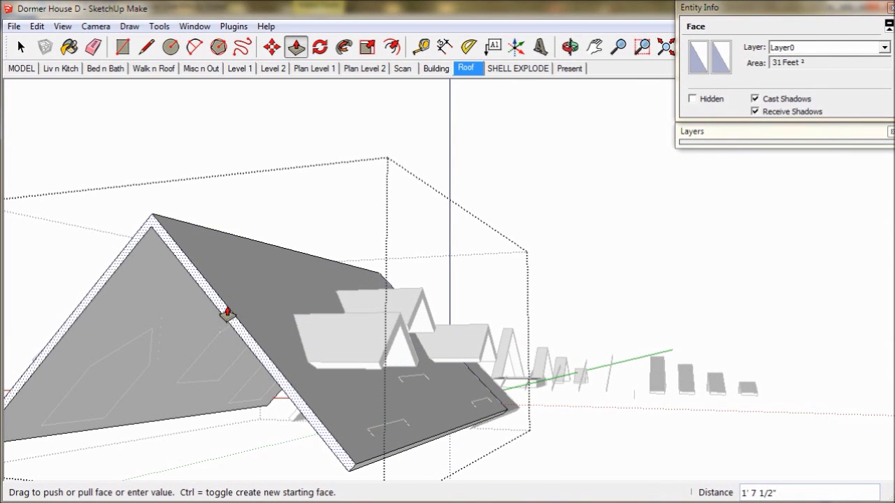
{"action": "type", "text": "2"}
{"action": "key", "text": "Return"}
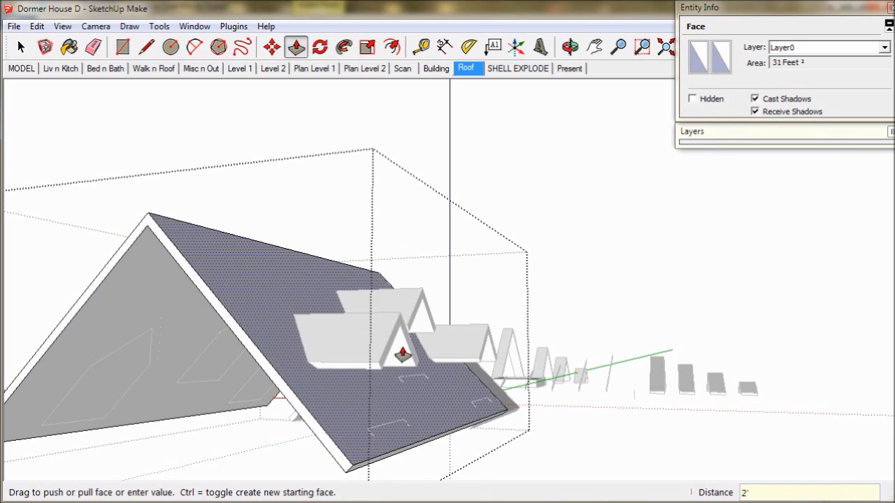
{"action": "middle_click_drag", "start_coordinate": [399, 352], "coordinate": [496, 309]}
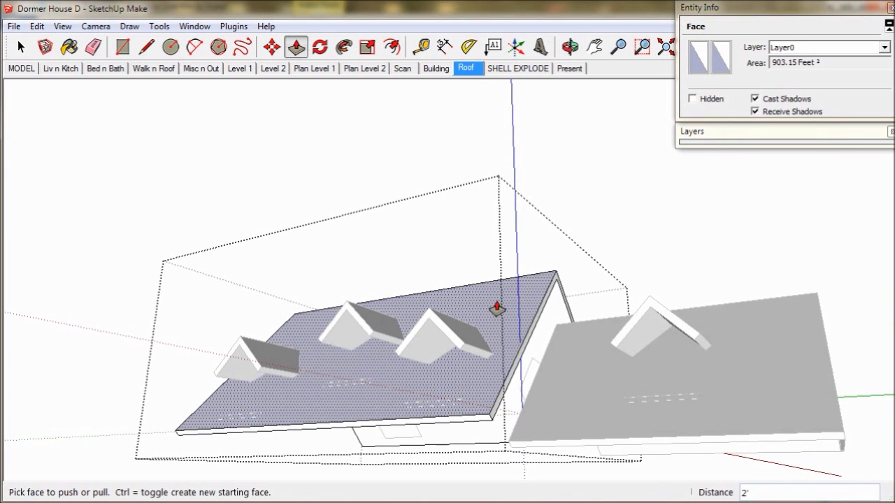
{"action": "scroll", "coordinate": [546, 294], "scroll_direction": "up", "scroll_amount": 5}
{"action": "double_click", "coordinate": [555, 290]}
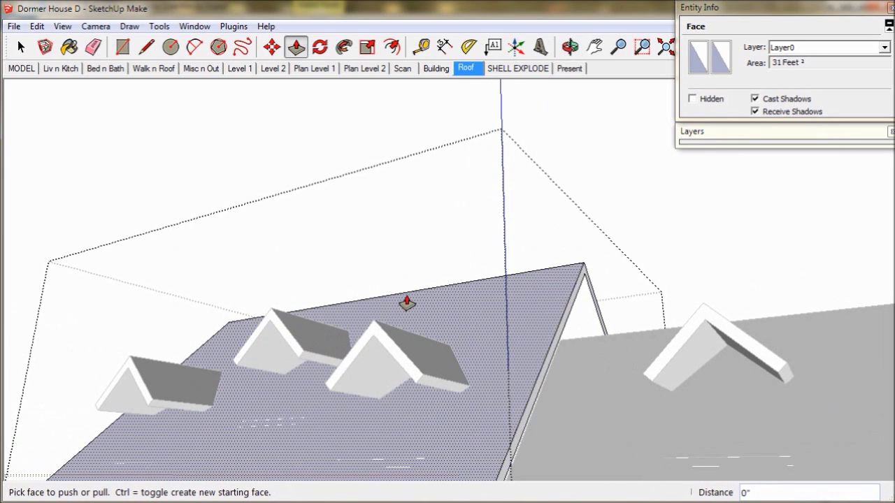
{"action": "left_click", "coordinate": [21, 47]}
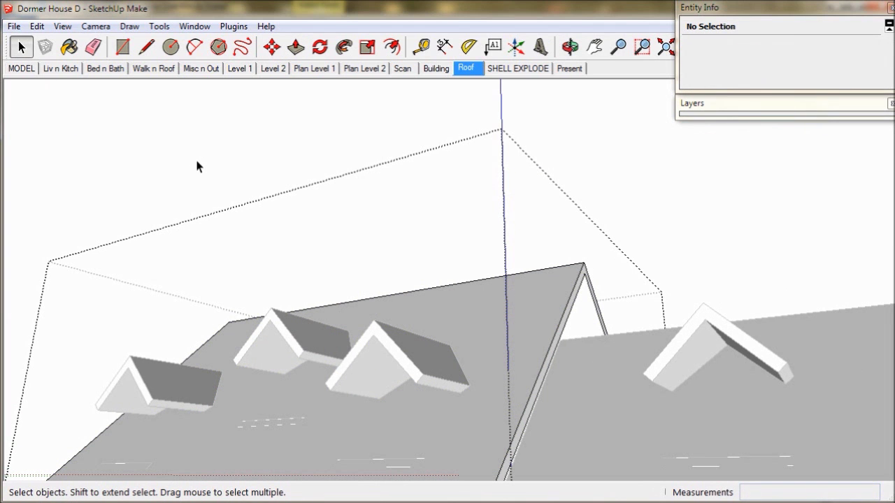
Select the six dormer roofs on the main gable roof, copy them and delete the originals.
{"action": "middle_click_drag", "start_coordinate": [198, 170], "coordinate": [364, 227]}
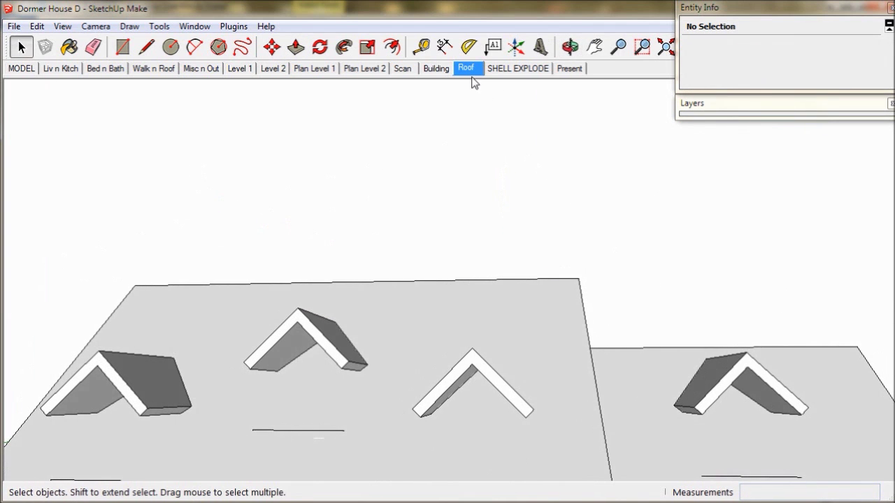
{"action": "left_click", "coordinate": [466, 68]}
{"action": "left_click", "coordinate": [356, 166]}
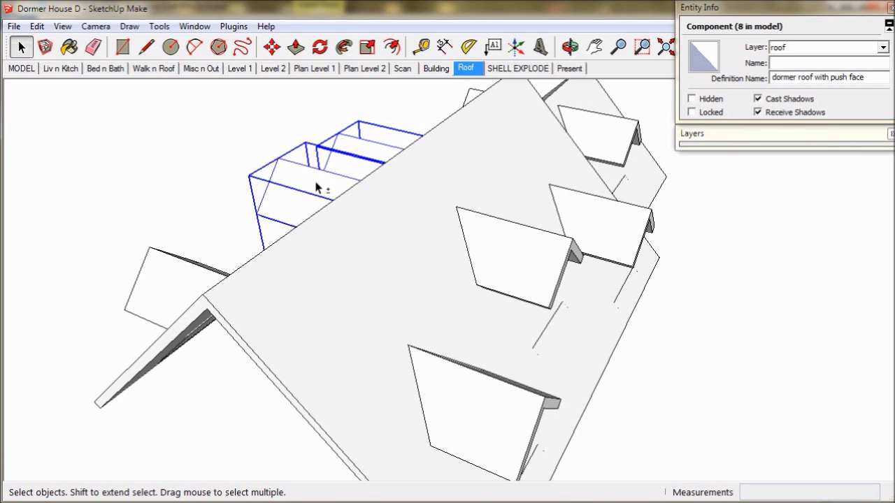
{"action": "left_click", "coordinate": [187, 272], "text": "shift"}
{"action": "left_click", "coordinate": [504, 272], "text": "shift"}
{"action": "left_click", "coordinate": [624, 225], "text": "shift"}
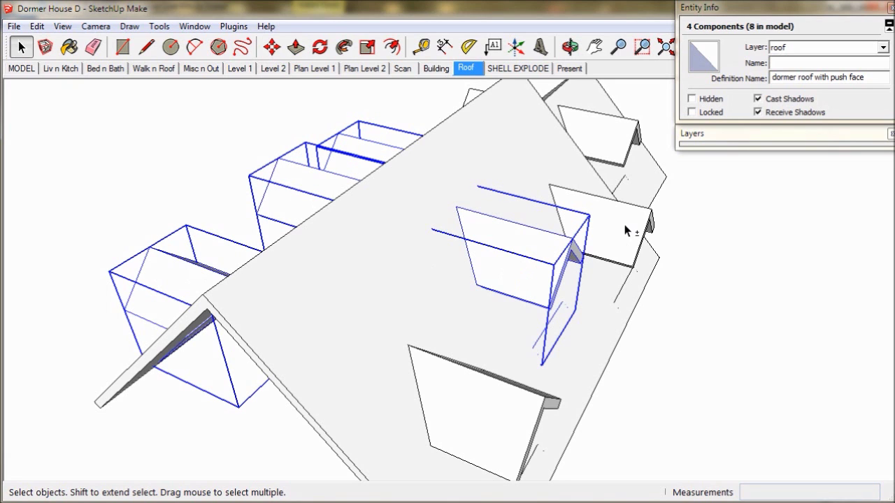
{"action": "left_click", "coordinate": [624, 224], "text": "shift"}
{"action": "left_click", "coordinate": [469, 401], "text": "shift"}
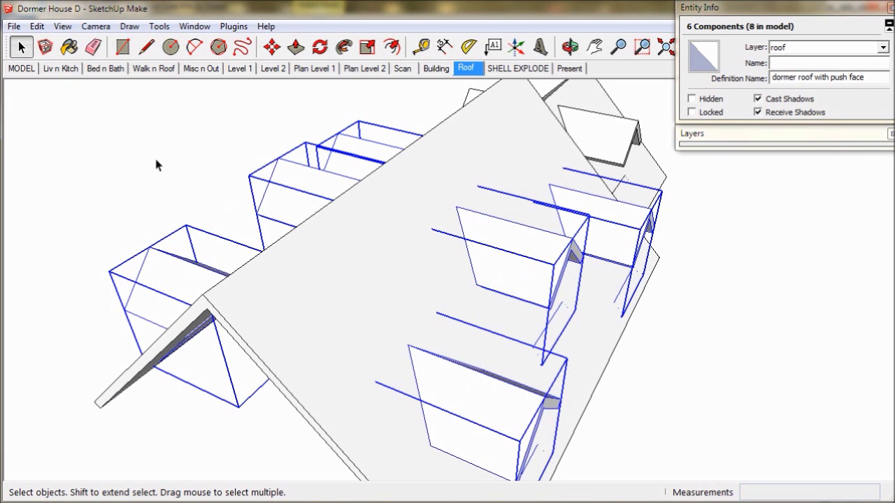
{"action": "left_click", "coordinate": [37, 25]}
{"action": "left_click", "coordinate": [60, 94]}
{"action": "key", "text": "Delete"}
Paste the six dormer roofs in place inside the main gable roof group and explode them.
{"action": "left_click", "coordinate": [307, 246]}
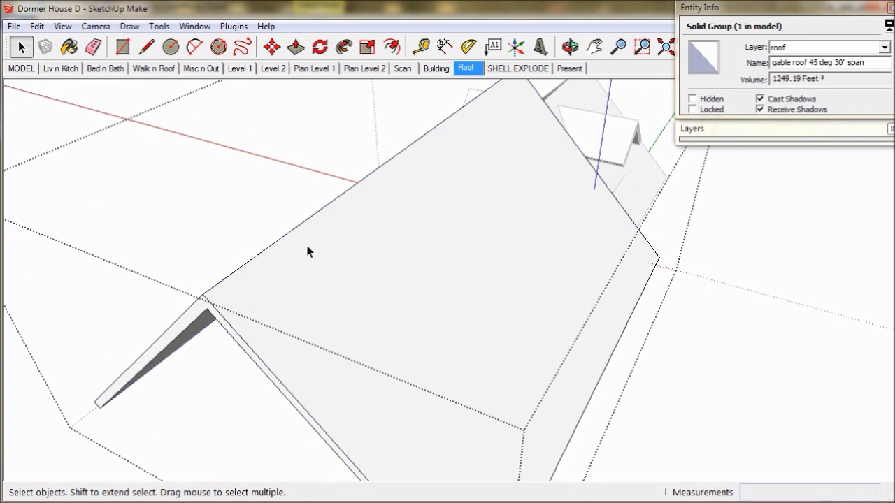
{"action": "left_click", "coordinate": [198, 154]}
{"action": "left_click", "coordinate": [36, 25]}
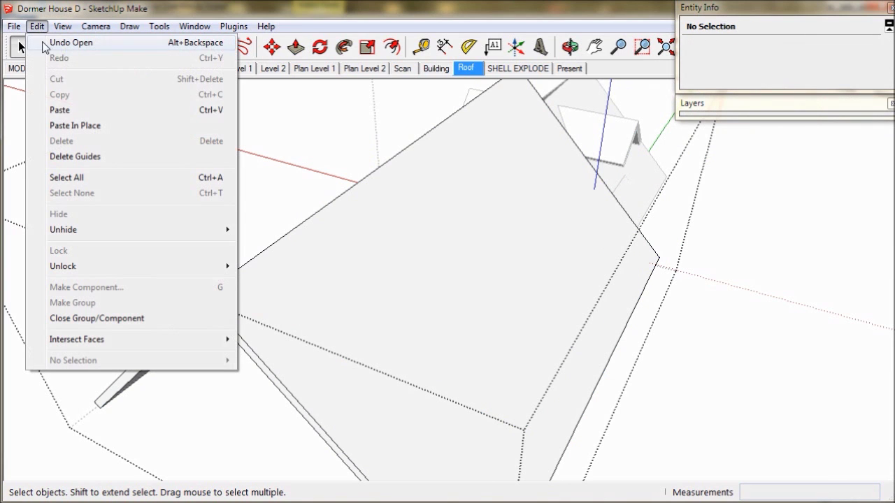
{"action": "left_click", "coordinate": [67, 126]}
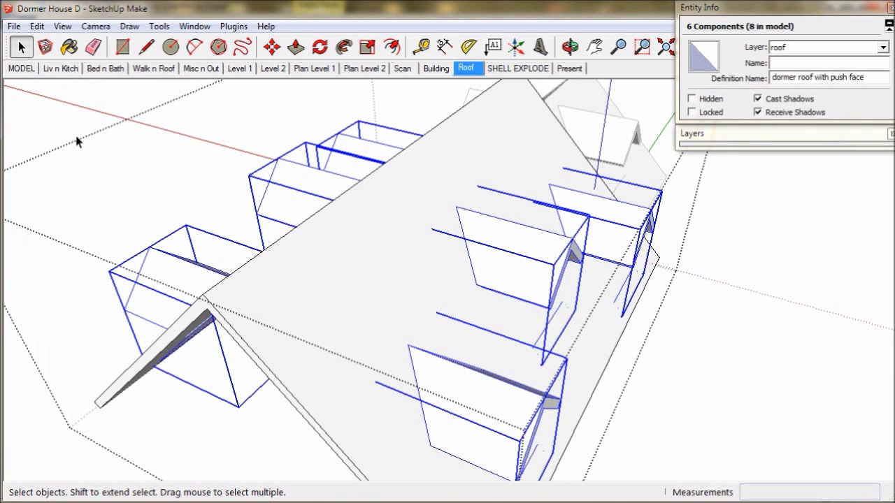
{"action": "right_click", "coordinate": [490, 241]}
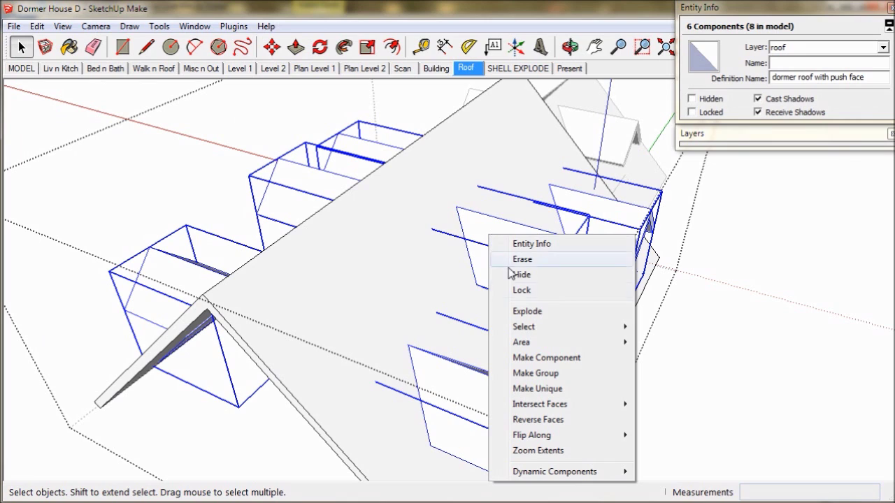
{"action": "left_click", "coordinate": [524, 313]}
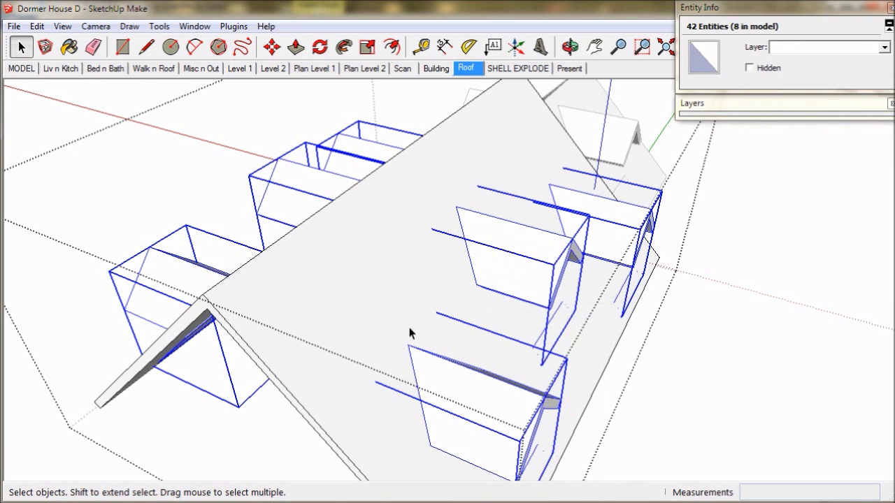
Cut the three dormer openings through one slope of the main gable roof with Push/Pull.
{"action": "middle_click_drag", "start_coordinate": [403, 336], "coordinate": [468, 284]}
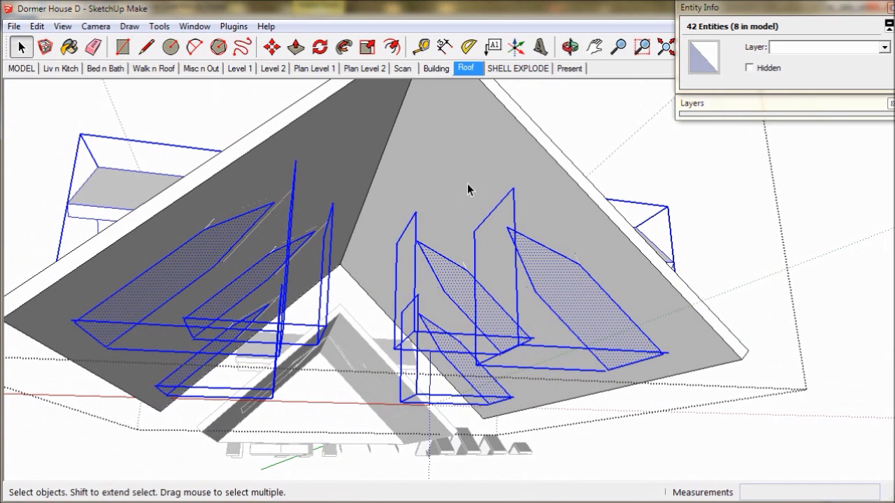
{"action": "left_click", "coordinate": [295, 47]}
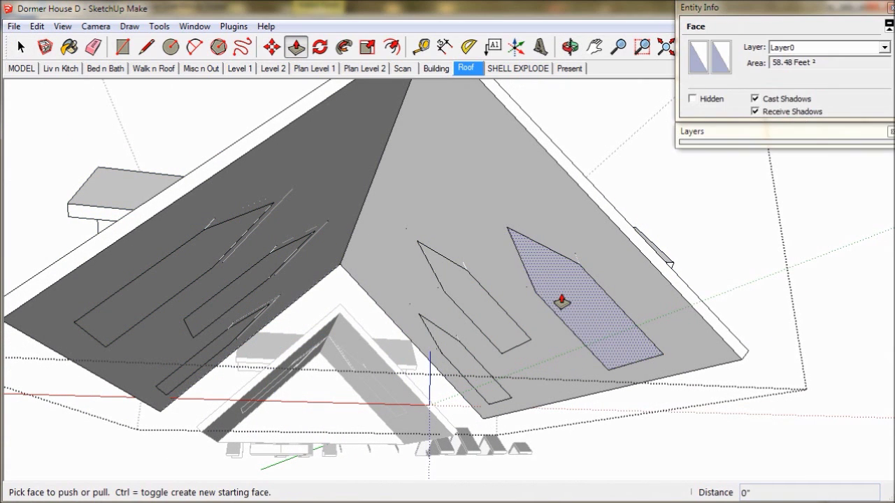
{"action": "left_click_drag", "start_coordinate": [564, 304], "coordinate": [613, 211]}
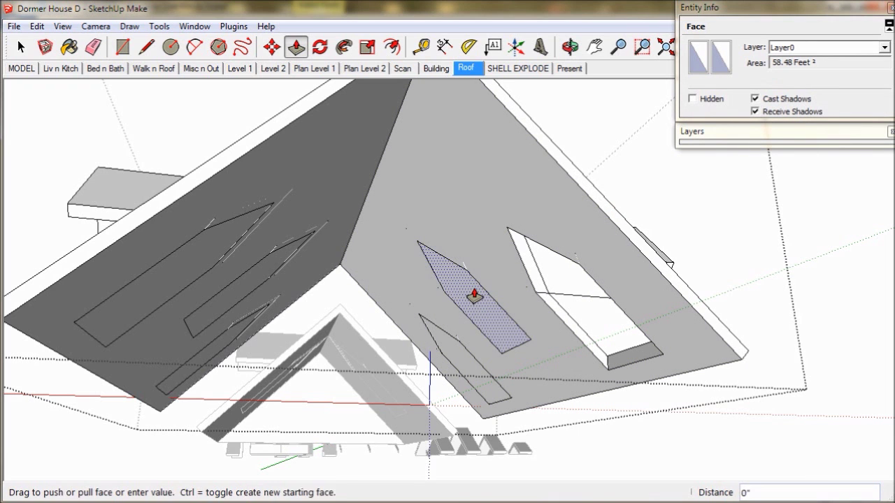
{"action": "left_click_drag", "start_coordinate": [475, 296], "coordinate": [472, 337]}
{"action": "left_click", "coordinate": [459, 365]}
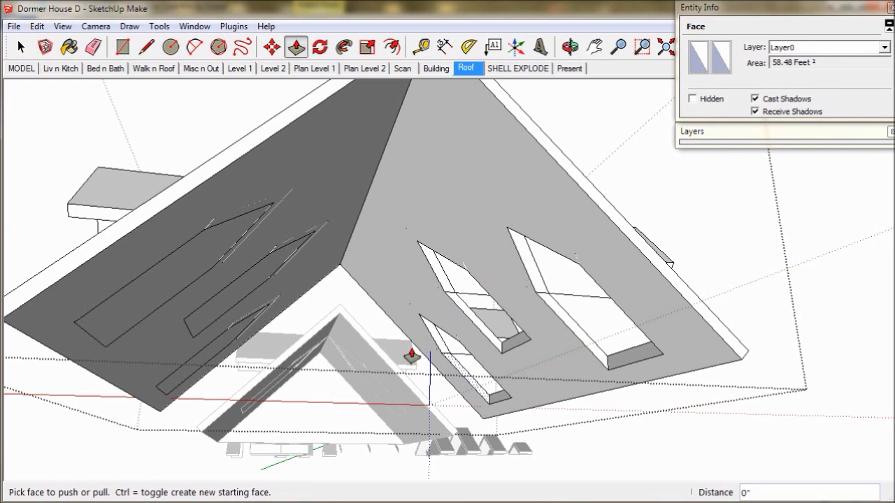
Cut the three dormer openings through the opposite slope of the main gable roof with Push/Pull.
{"action": "middle_click_drag", "start_coordinate": [410, 356], "coordinate": [300, 344]}
{"action": "scroll", "coordinate": [300, 344], "scroll_direction": "up", "scroll_amount": 5}
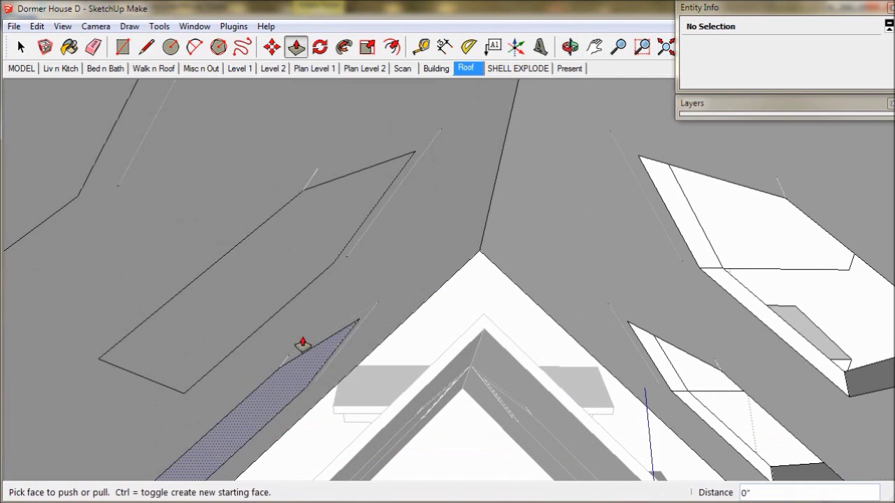
{"action": "double_click", "coordinate": [240, 304]}
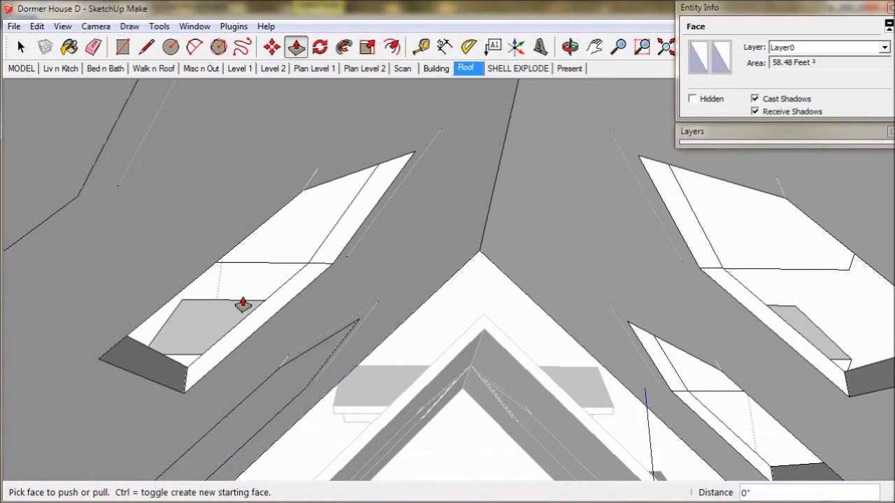
{"action": "double_click", "coordinate": [55, 199]}
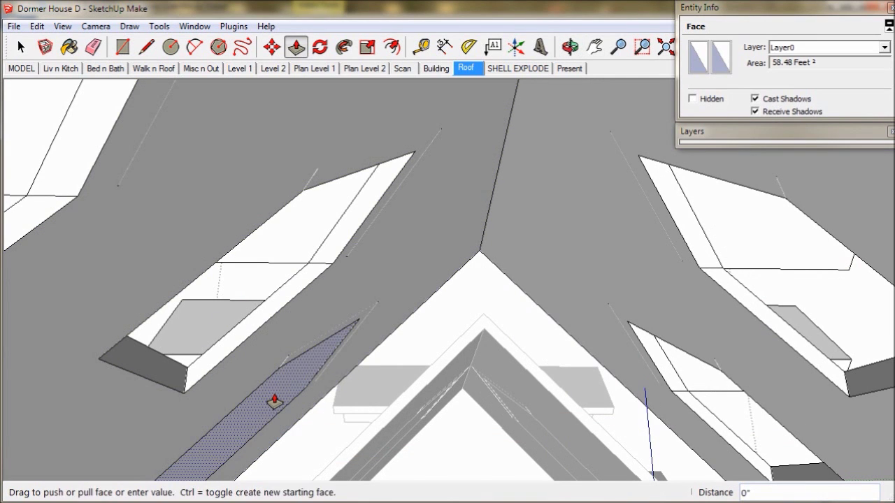
{"action": "double_click", "coordinate": [274, 401]}
{"action": "left_click", "coordinate": [21, 47]}
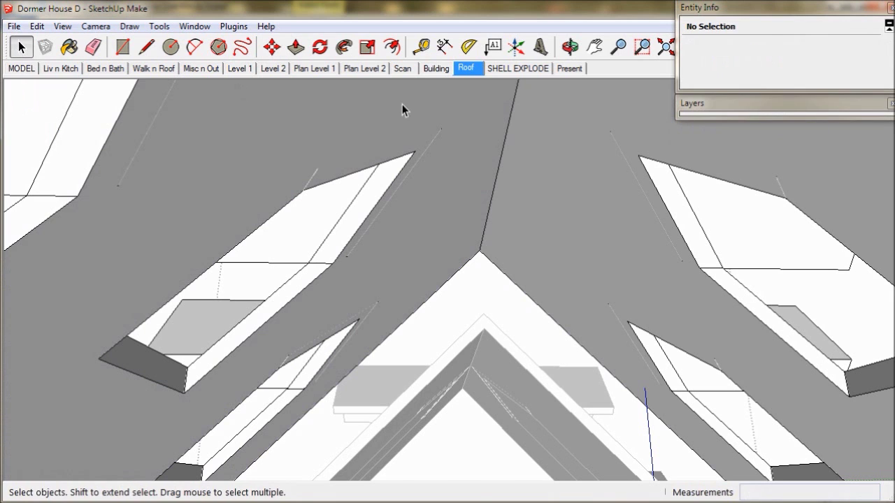
{"action": "scroll", "coordinate": [460, 198], "scroll_direction": "down", "scroll_amount": 4}
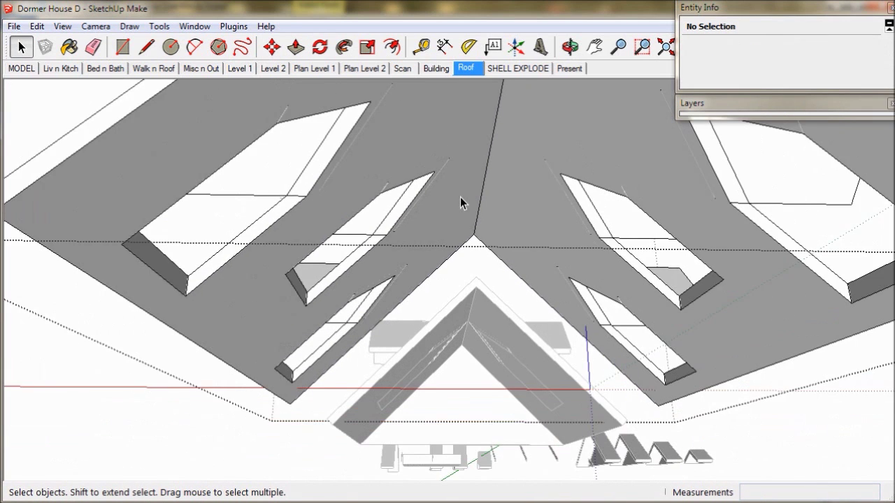
{"action": "middle_click_drag", "start_coordinate": [460, 197], "coordinate": [431, 223]}
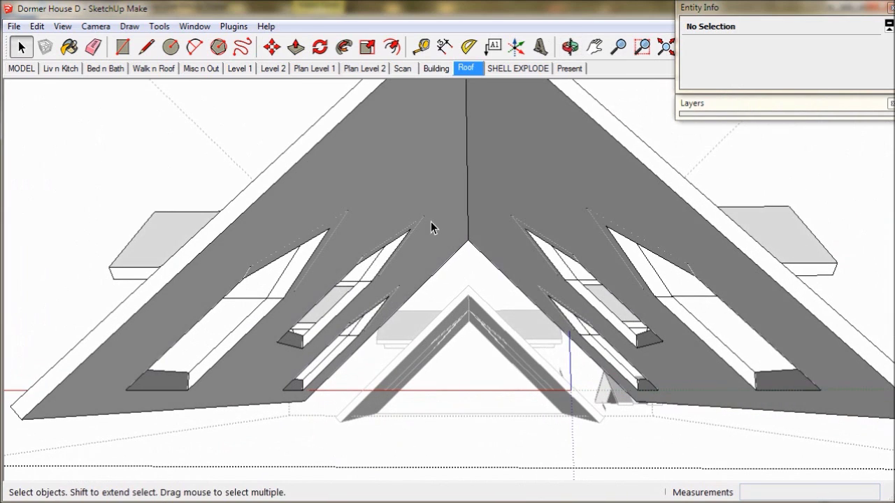
Open the 24' span gable roof group and extend its overhangs outward with Push/Pull.
{"action": "left_click", "coordinate": [476, 73]}
{"action": "middle_click_drag", "start_coordinate": [455, 343], "coordinate": [276, 287]}
{"action": "left_click", "coordinate": [458, 278]}
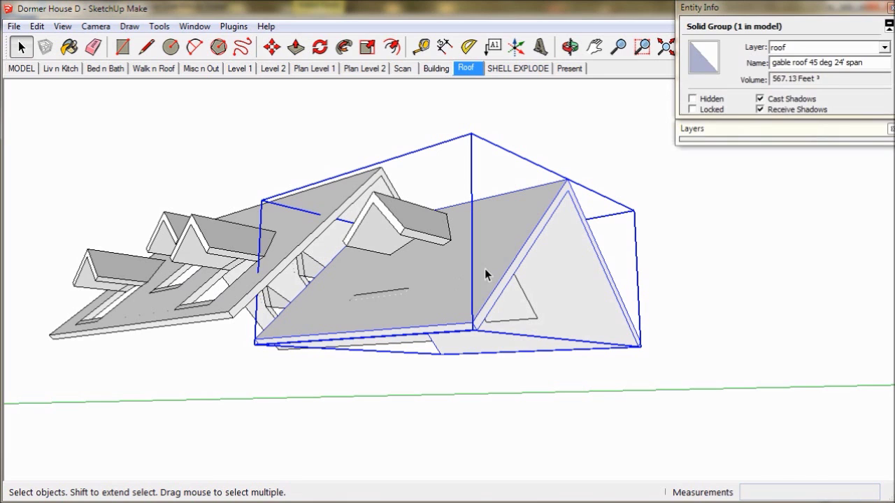
{"action": "double_click", "coordinate": [510, 242]}
{"action": "triple_click", "coordinate": [523, 250]}
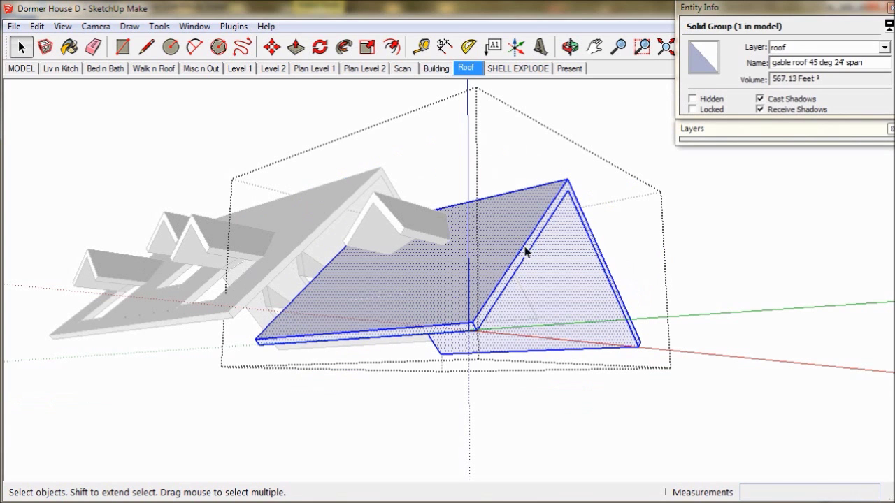
{"action": "left_click", "coordinate": [296, 53]}
{"action": "left_click_drag", "start_coordinate": [434, 333], "coordinate": [429, 340]}
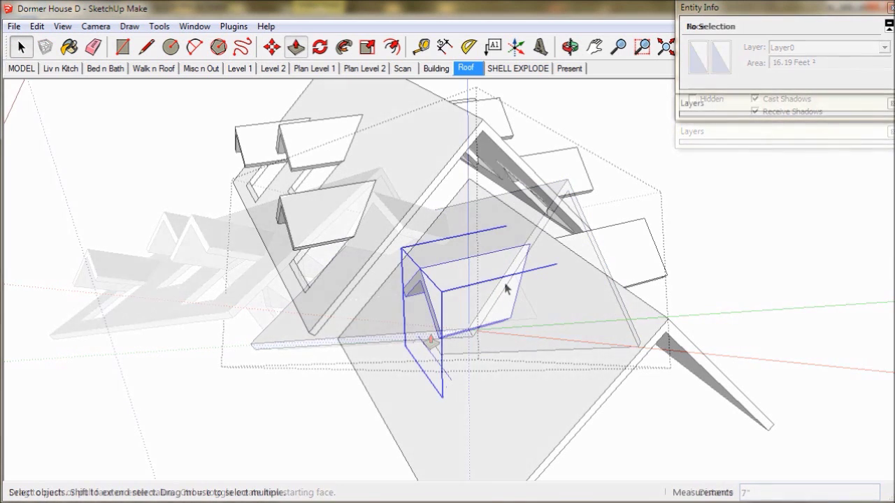
Select the two dormer roofs on the 24' span gable roof, copy them and delete the originals.
{"action": "left_click", "coordinate": [627, 251], "text": "shift"}
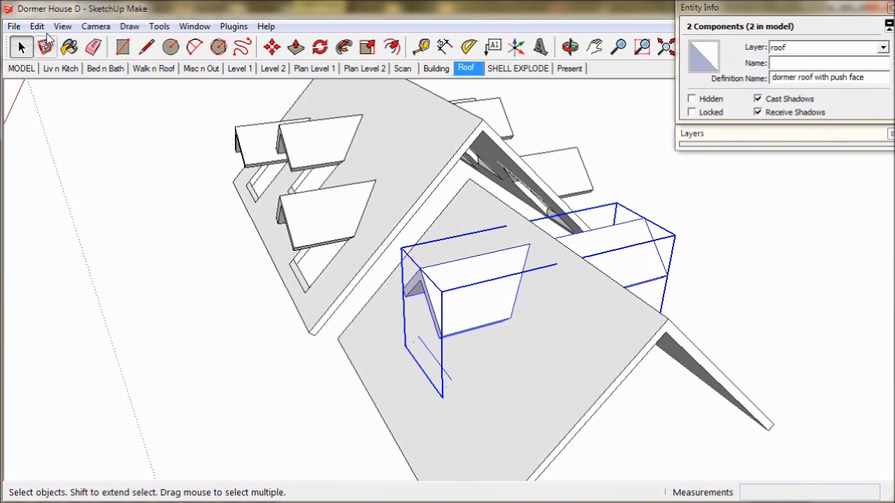
{"action": "left_click", "coordinate": [38, 26]}
{"action": "left_click", "coordinate": [60, 95]}
{"action": "key", "text": "Delete"}
Paste the two dormer roofs in place inside the 24' span gable roof group and explode them.
{"action": "left_click", "coordinate": [523, 332]}
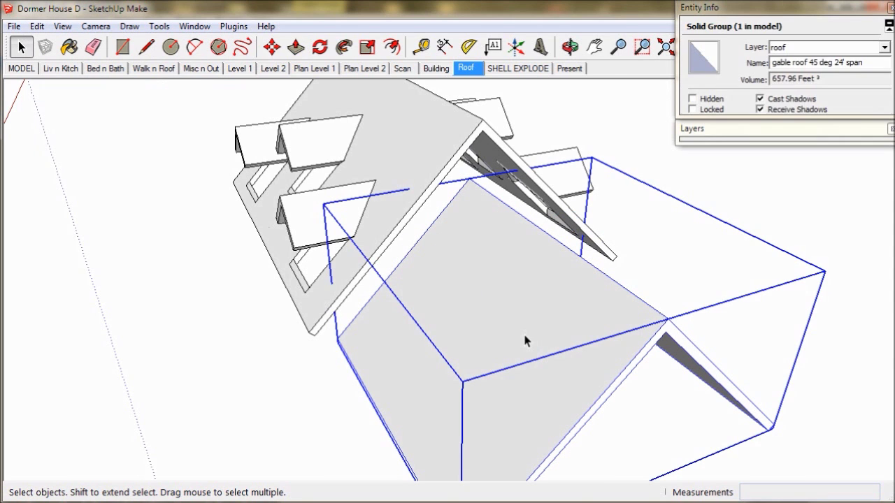
{"action": "double_click", "coordinate": [523, 332]}
{"action": "left_click", "coordinate": [37, 26]}
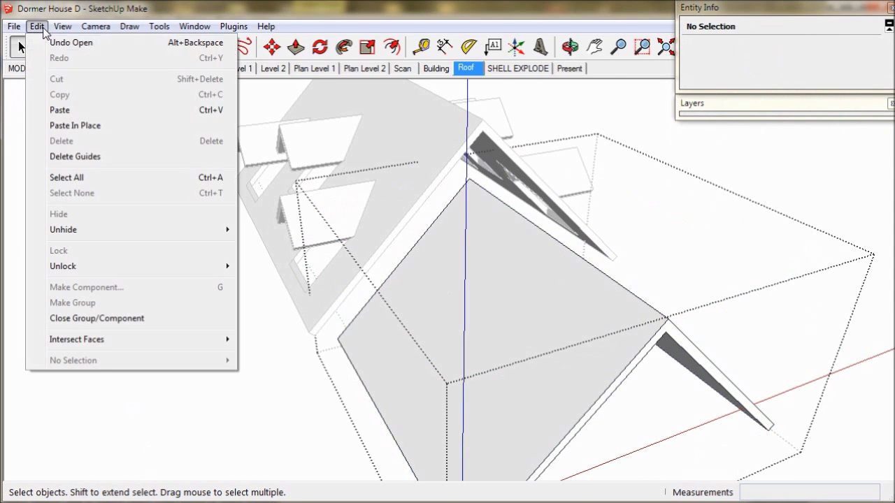
{"action": "left_click", "coordinate": [75, 126]}
{"action": "middle_click_drag", "start_coordinate": [419, 315], "coordinate": [373, 163]}
{"action": "right_click", "coordinate": [610, 173]}
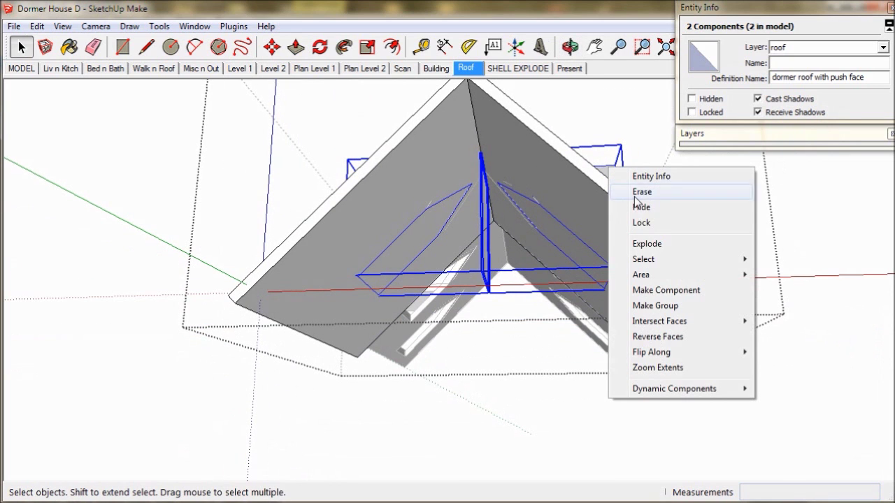
{"action": "left_click", "coordinate": [646, 244]}
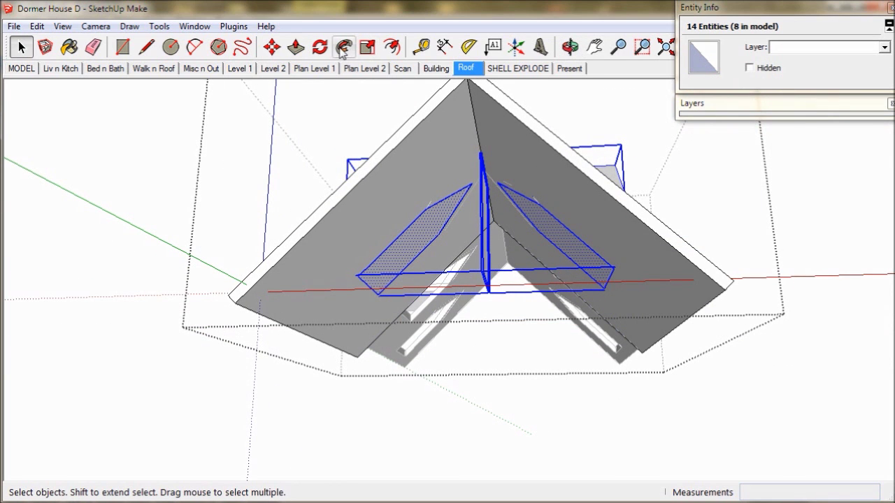
Cut the dormer openings through both slopes of the 24' span gable roof with Push/Pull and close the group.
{"action": "left_click", "coordinate": [296, 47]}
{"action": "middle_click_drag", "start_coordinate": [420, 242], "coordinate": [391, 270]}
{"action": "left_click", "coordinate": [392, 271]}
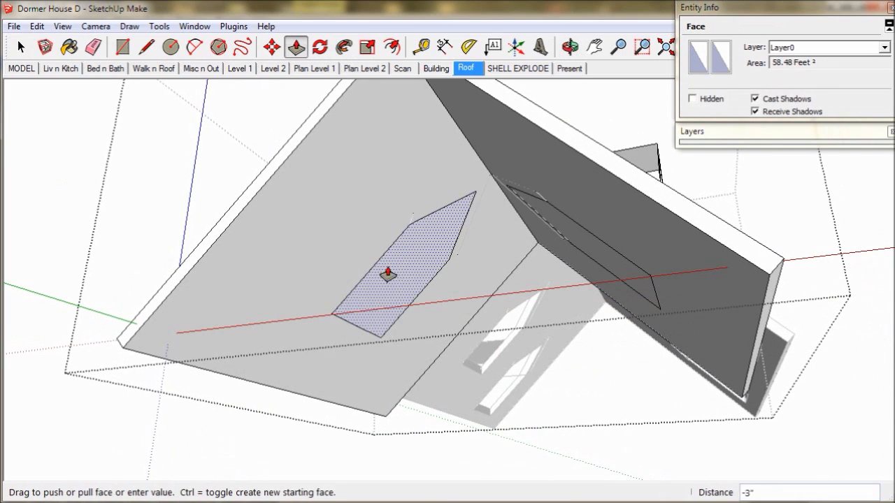
{"action": "left_click", "coordinate": [249, 189]}
{"action": "middle_click_drag", "start_coordinate": [321, 226], "coordinate": [583, 278]}
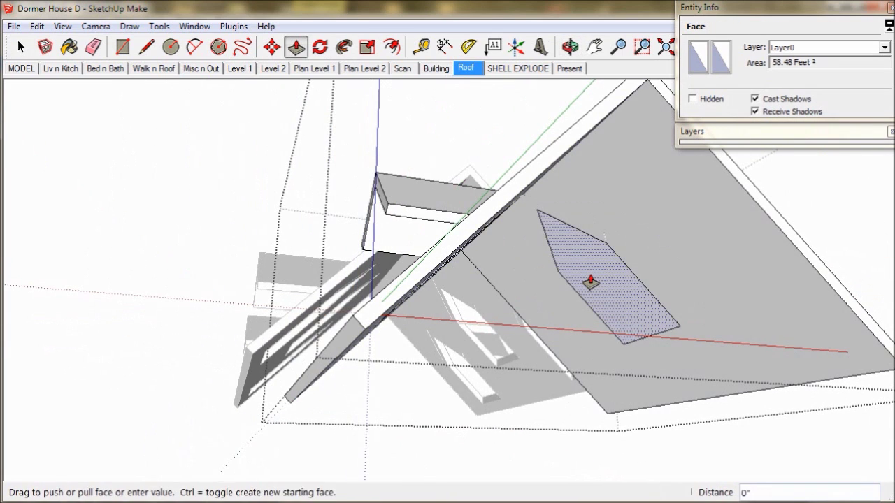
{"action": "left_click", "coordinate": [479, 259]}
{"action": "mouse_move", "coordinate": [175, 210]}
{"action": "middle_mouse_down"}
{"action": "mouse_move", "coordinate": [436, 272]}
{"action": "mouse_move", "coordinate": [539, 262]}
{"action": "mouse_move", "coordinate": [620, 267]}
{"action": "middle_mouse_up"}
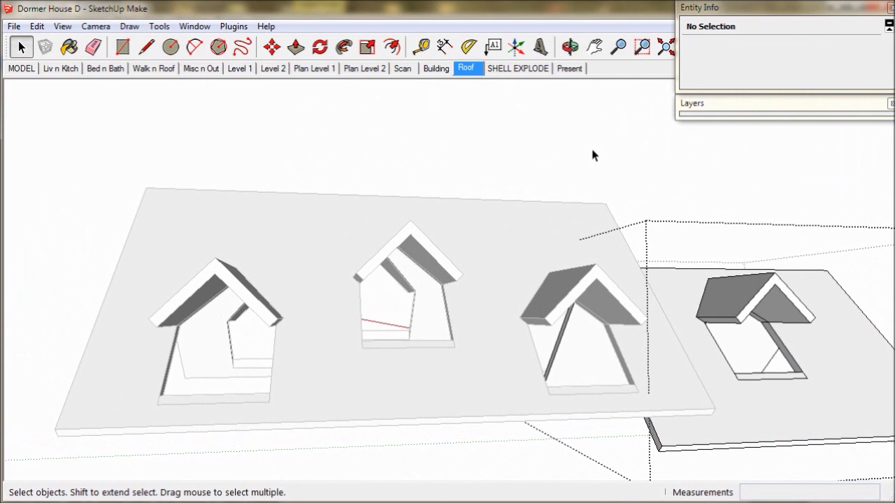
{"action": "middle_click_drag", "start_coordinate": [319, 204], "coordinate": [382, 172]}
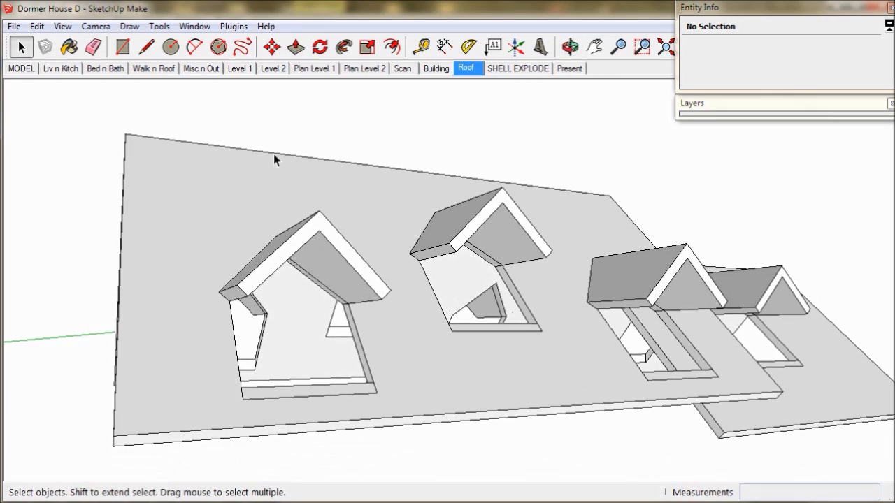
Show the MODEL scene and hide the 30' span gable spandrels to examine the dormer openings from inside the house.
{"action": "left_click", "coordinate": [26, 68]}
{"action": "middle_click_drag", "start_coordinate": [383, 251], "coordinate": [370, 208]}
{"action": "left_click", "coordinate": [370, 208]}
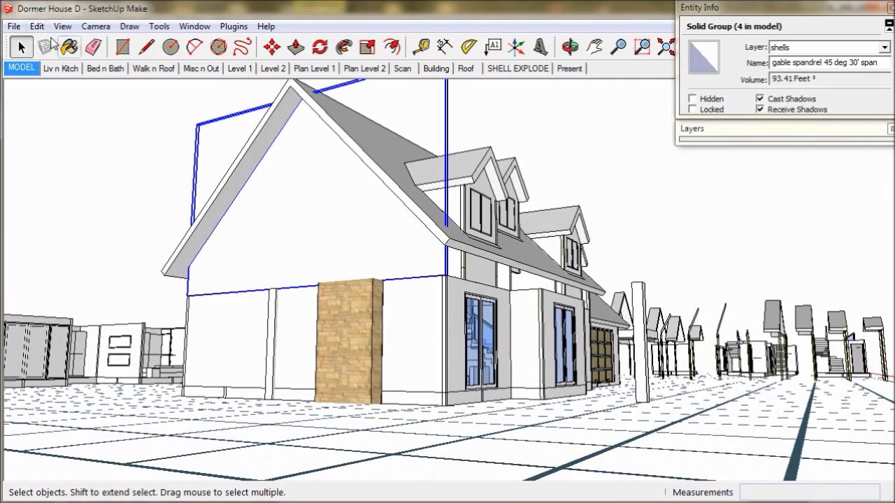
{"action": "left_click", "coordinate": [36, 26]}
{"action": "left_click", "coordinate": [56, 213]}
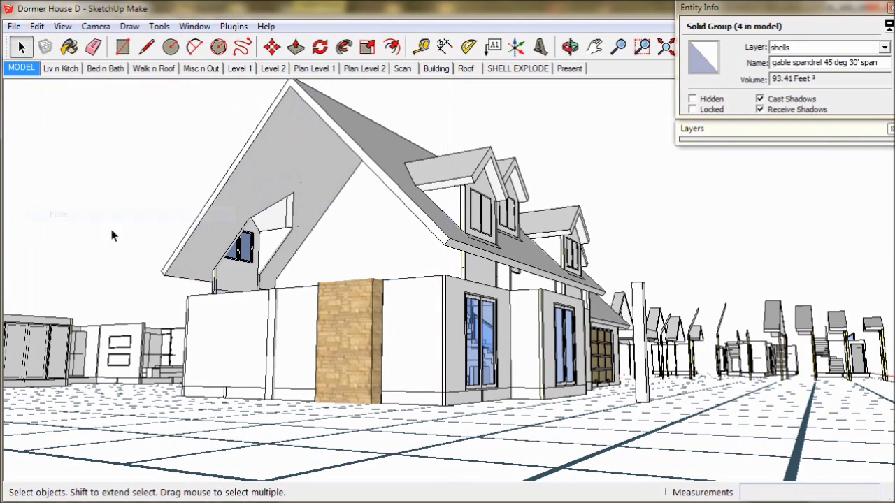
{"action": "middle_click_drag", "start_coordinate": [273, 259], "coordinate": [476, 246]}
{"action": "scroll", "coordinate": [285, 264], "scroll_direction": "up", "scroll_amount": 5}
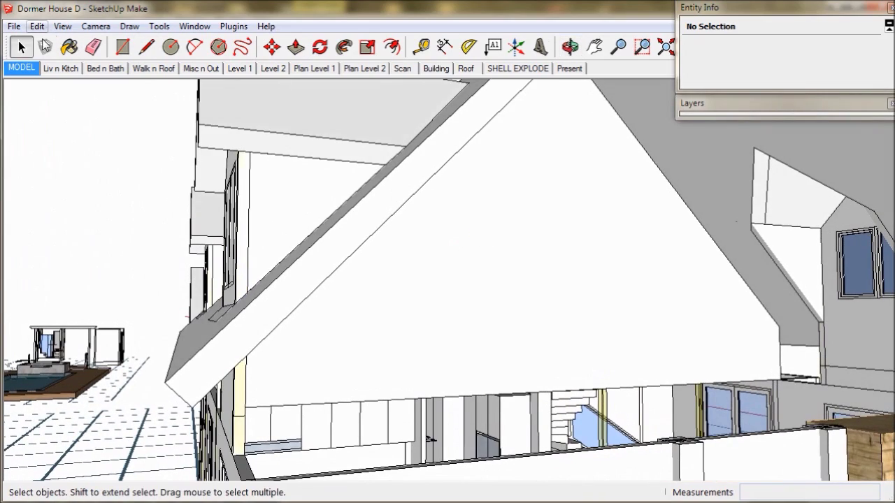
{"action": "left_click", "coordinate": [28, 70]}
Extend both lower eaves of the dormer roof outward by 1' with Push/Pull and show the dormer from the front.
{"action": "middle_click_drag", "start_coordinate": [228, 194], "coordinate": [362, 103]}
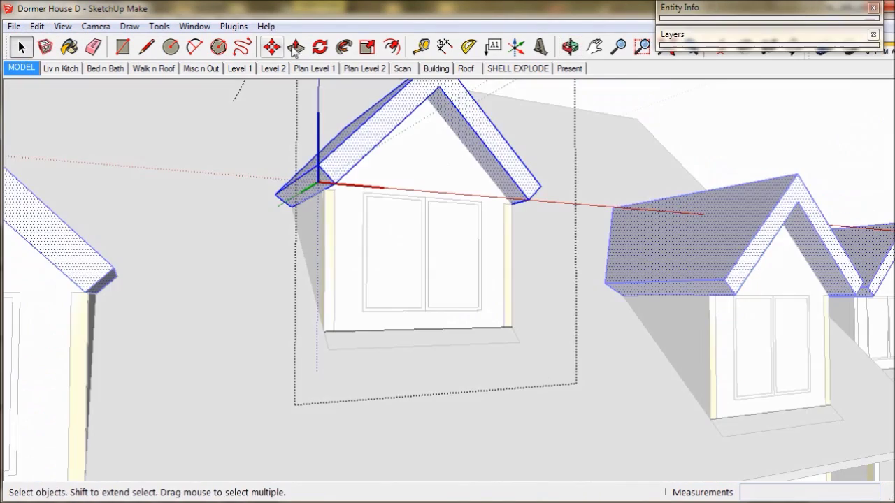
{"action": "key", "text": "p"}
{"action": "left_click_drag", "start_coordinate": [309, 189], "coordinate": [297, 207]}
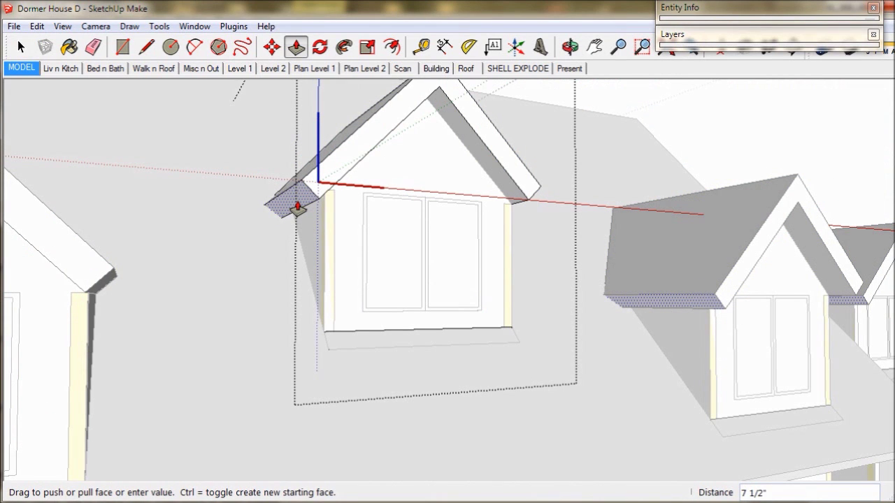
{"action": "left_click", "coordinate": [297, 208]}
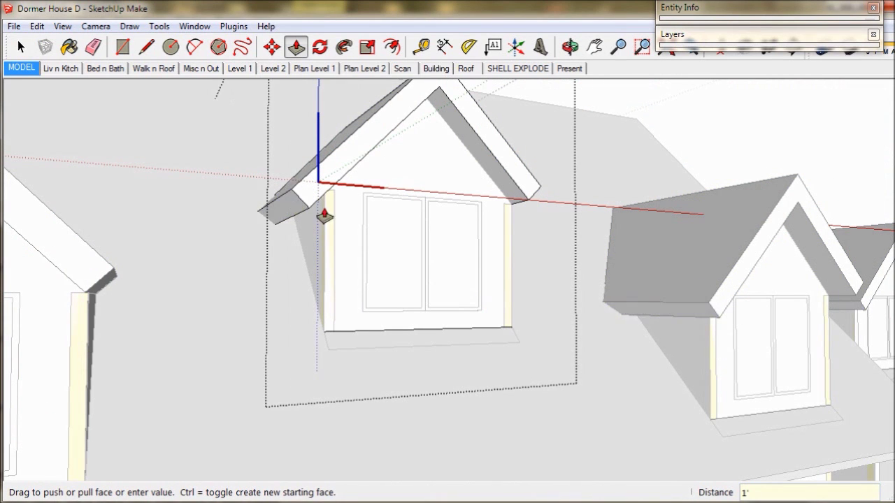
{"action": "middle_click_drag", "start_coordinate": [395, 222], "coordinate": [389, 191]}
{"action": "double_click", "coordinate": [389, 190]}
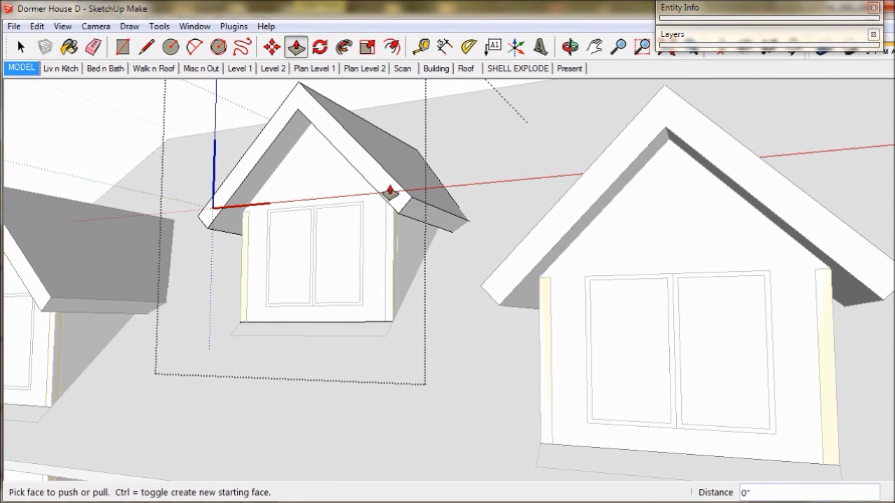
{"action": "left_click", "coordinate": [19, 46]}
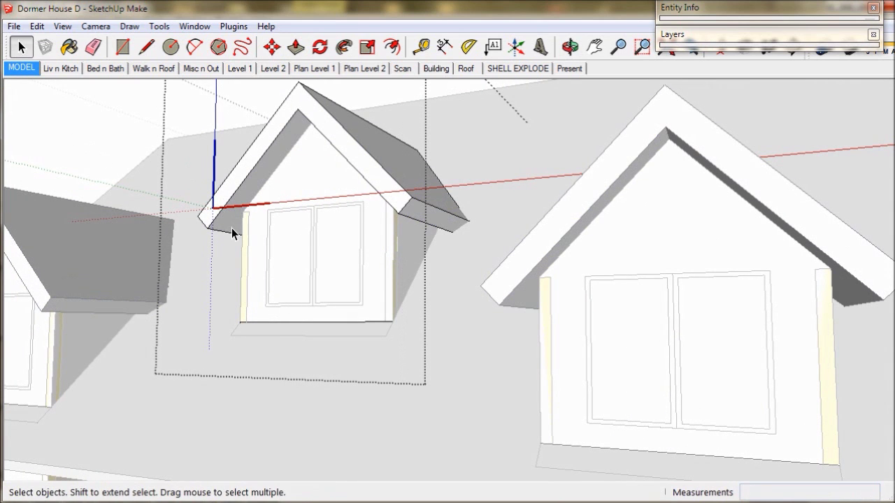
{"action": "key", "text": "F2"}
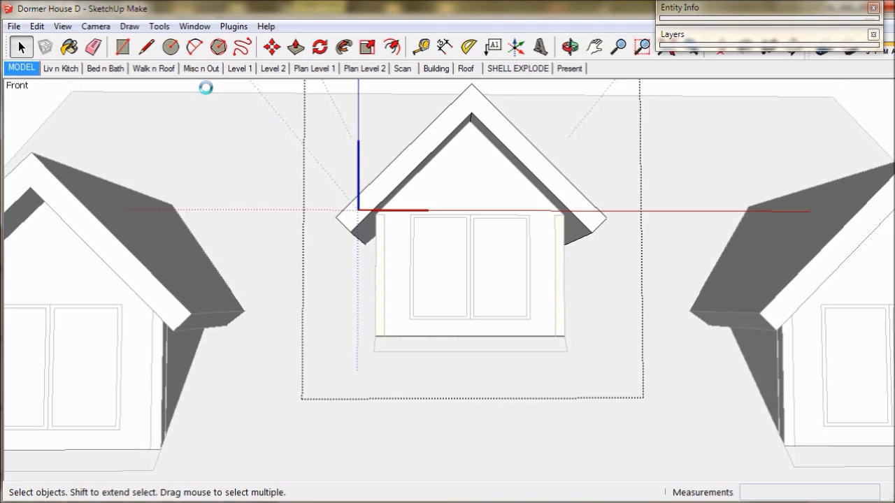